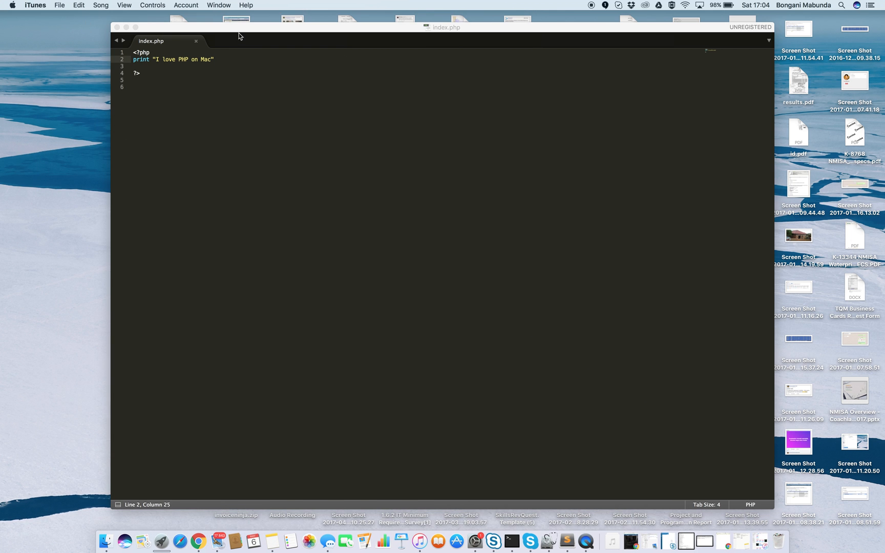
Clear the desktop by minimizing the code editor and Documents folder windows and closing the Sound and Disk Utility windows.
click(126, 27)
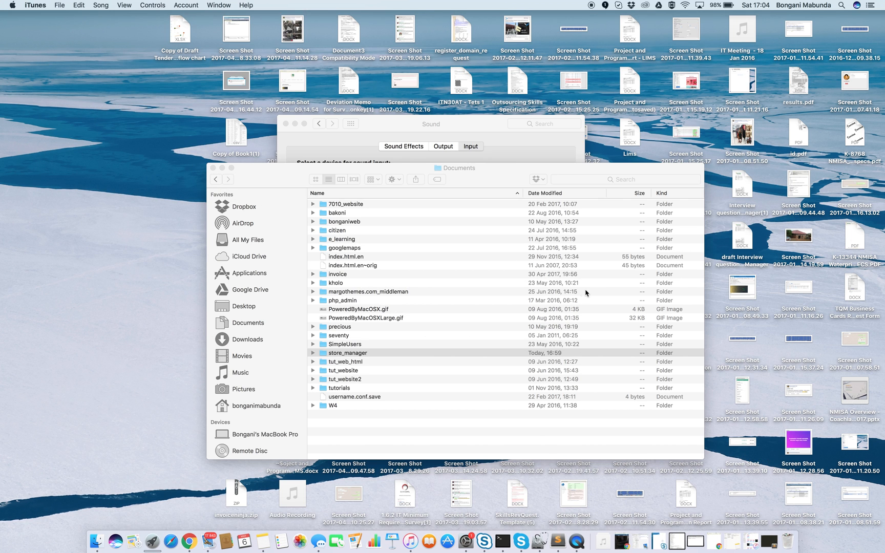
click(222, 168)
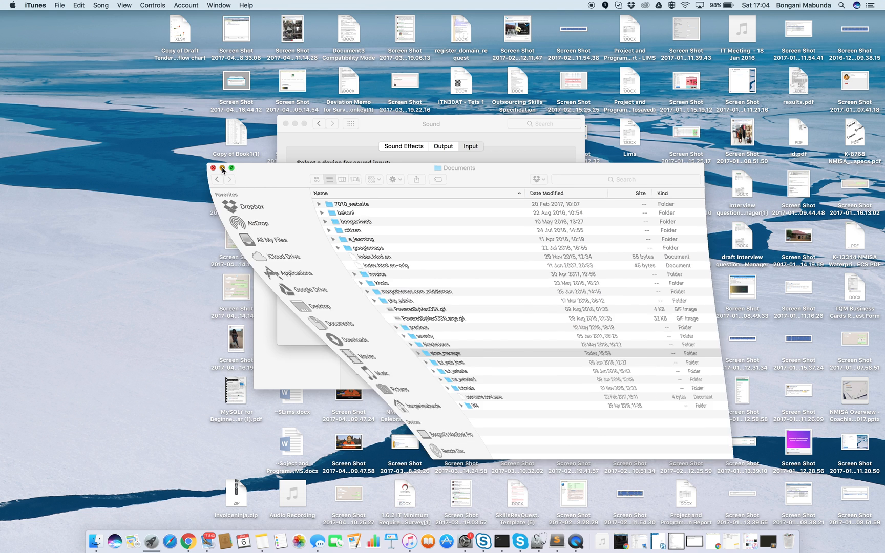
click(286, 124)
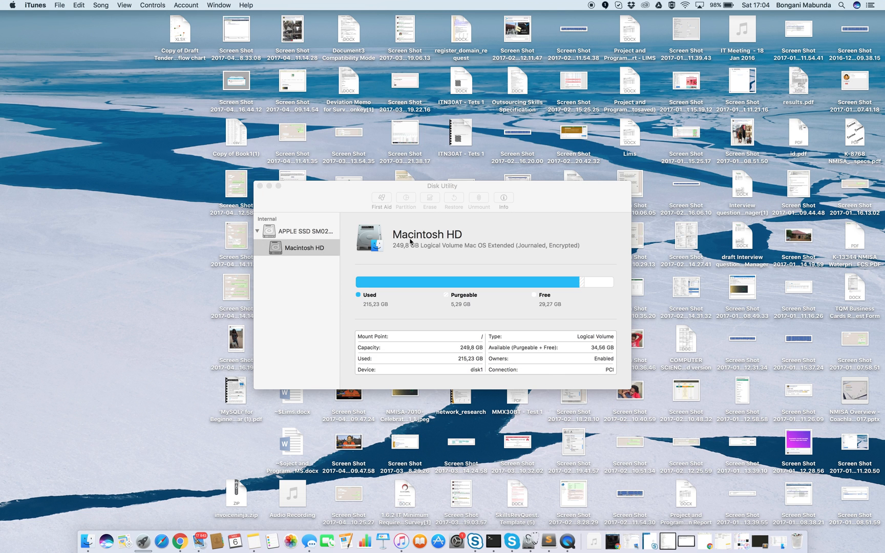
click(260, 186)
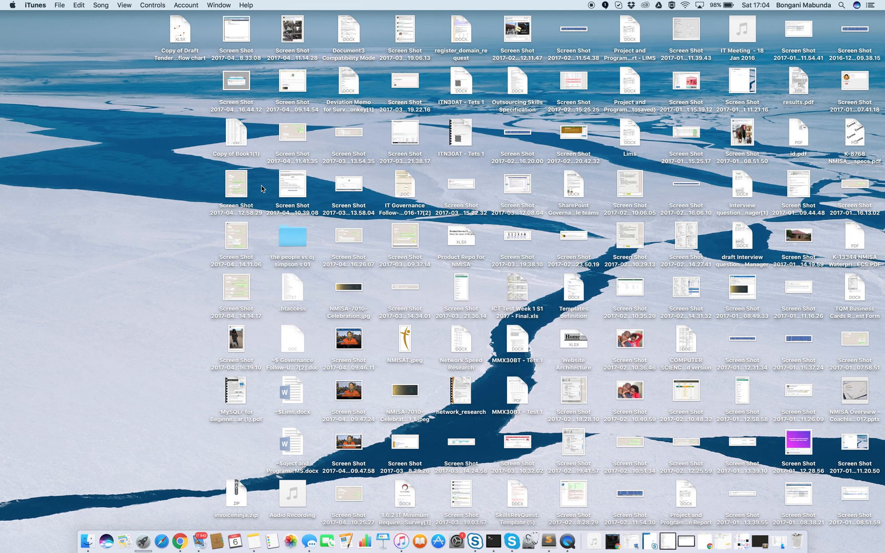
Switch to Chrome, open phpMyAdmin at dev.home.com/php_admin/index.php and log in with the saved credentials.
click(195, 543)
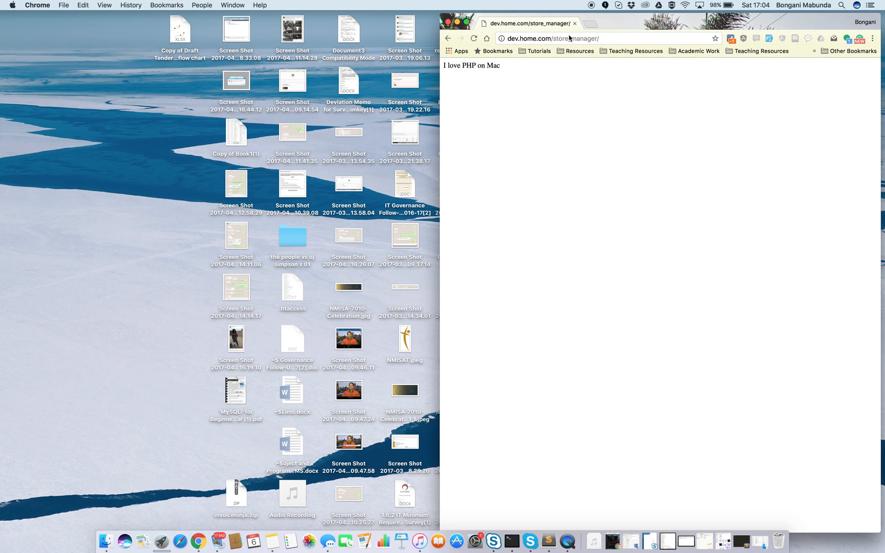
click(568, 38)
text(dev.)
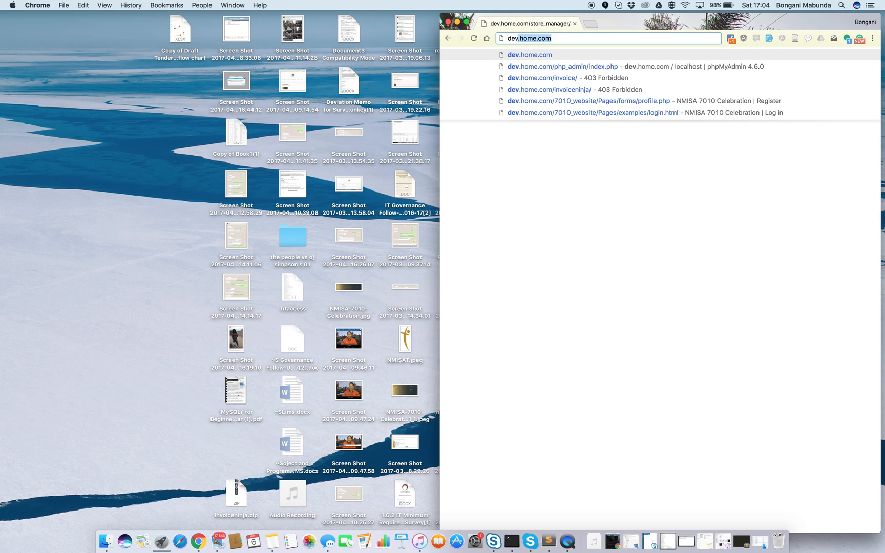
key(Down)
key(Return)
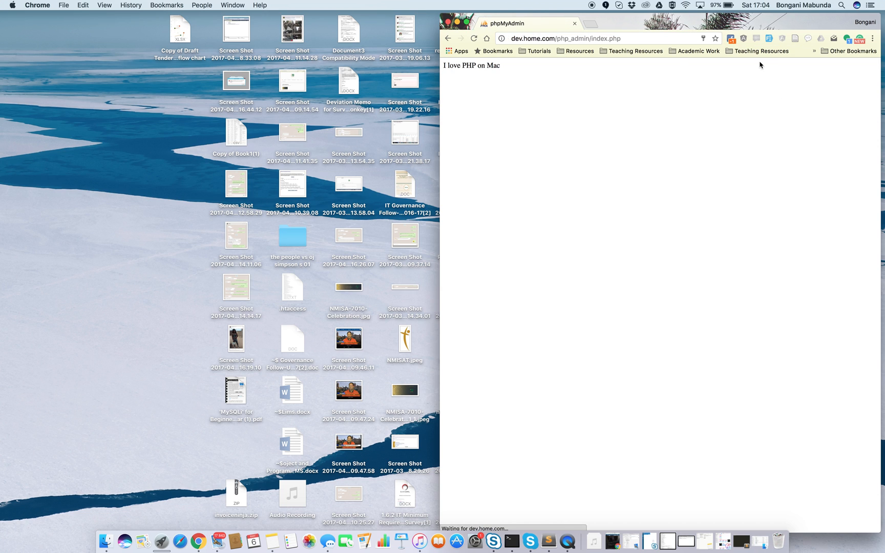
click(727, 248)
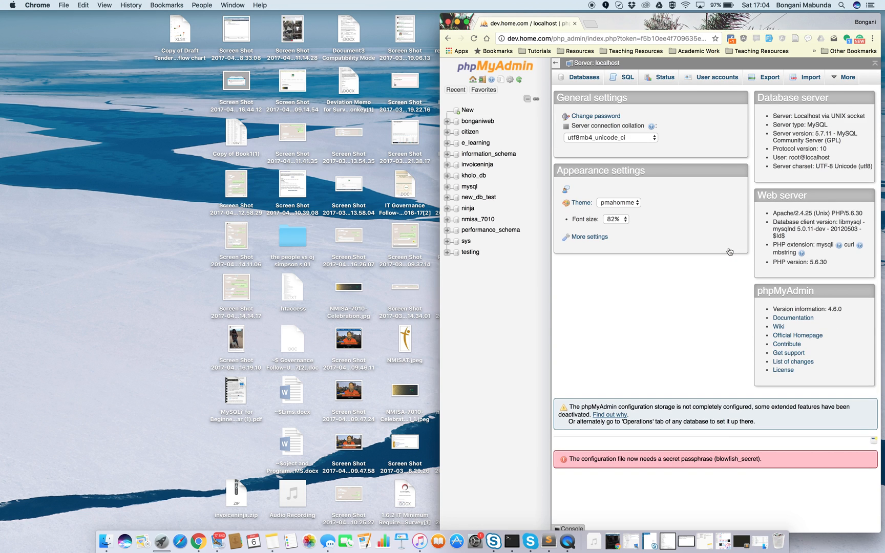
Create a new database named store_manager.
click(467, 110)
click(609, 141)
text(store_manager)
key(Return)
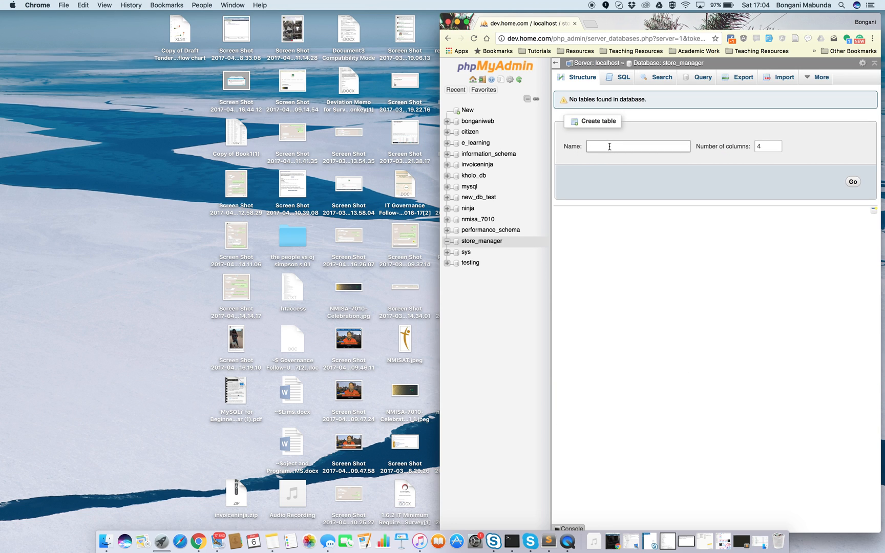
Start a four-column table named users in the store_manager database and name its first column user_id.
text(users)
click(852, 182)
click(597, 138)
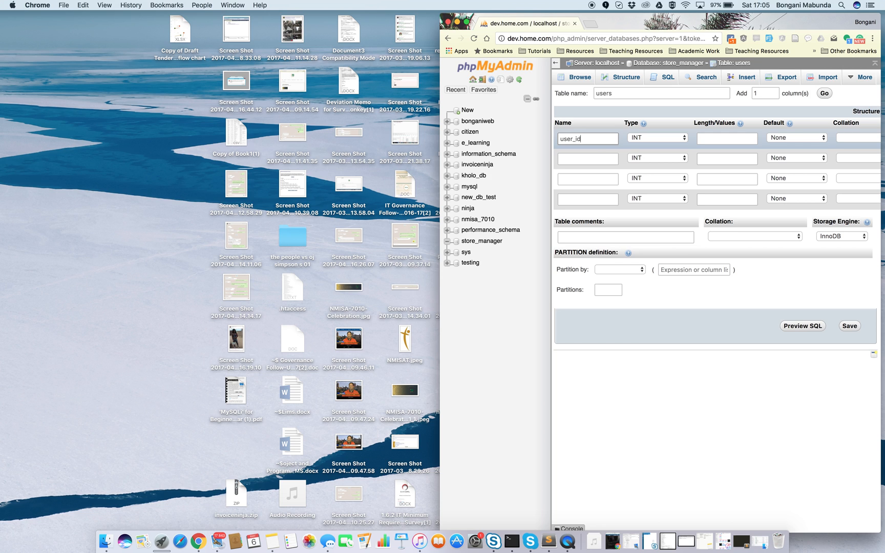
Name the remaining three columns of the users table fullname, email and password.
click(592, 158)
text(nam)
key(BackSpace)
key(BackSpace)
text(fullname)
click(577, 179)
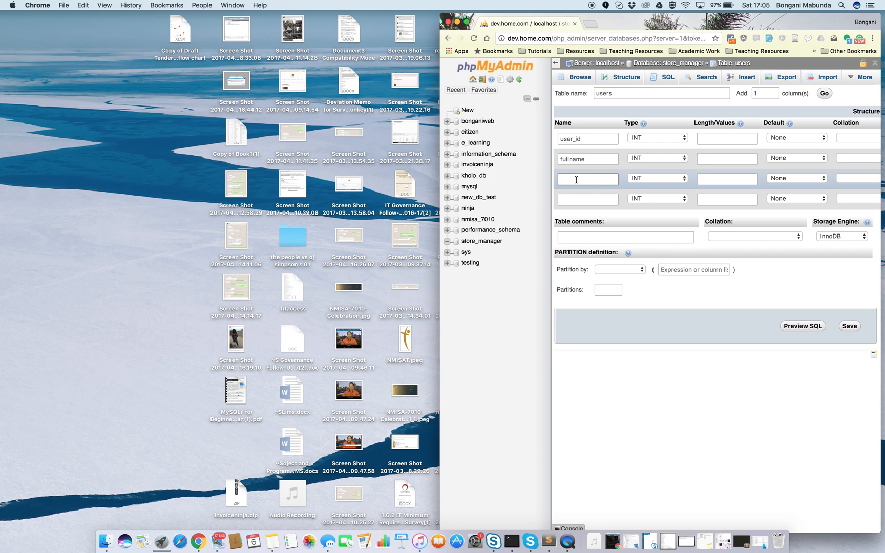
text(email)
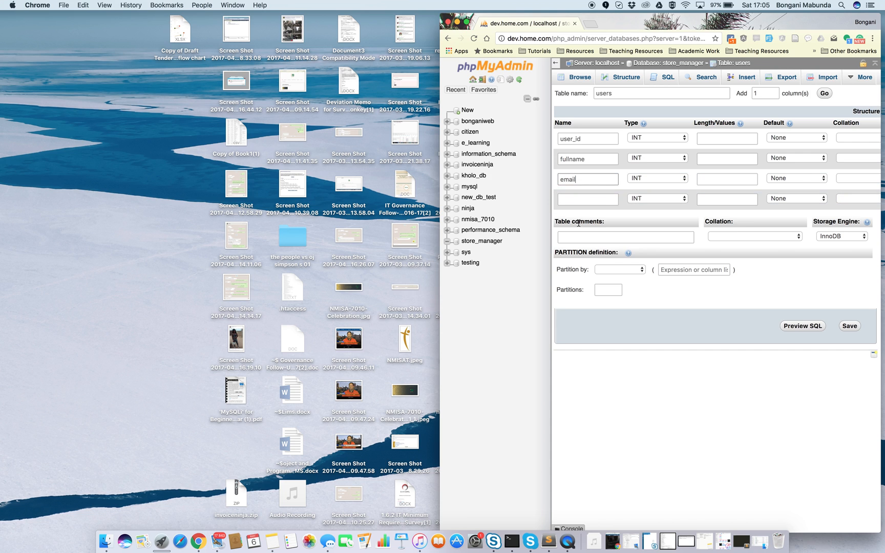
click(580, 197)
text(password)
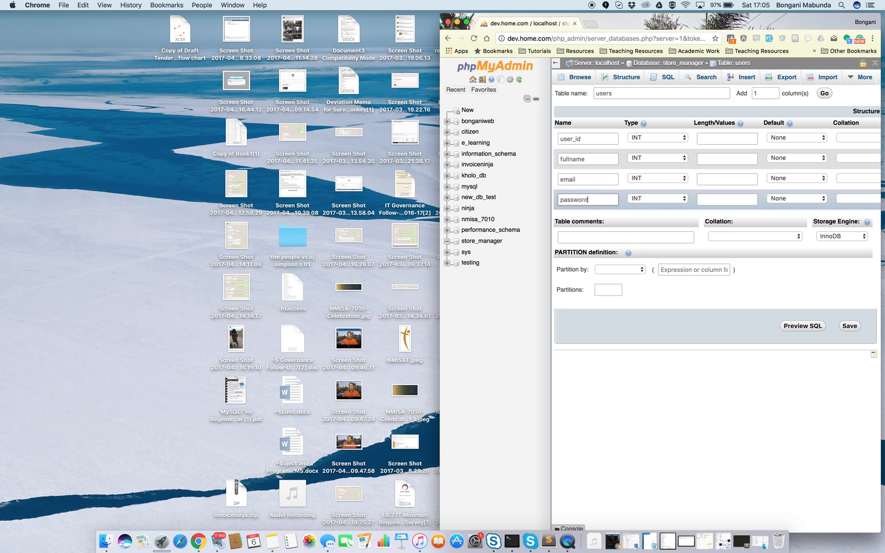
Set the password column's data type to VARCHAR with a length of 32.
click(676, 199)
click(717, 207)
click(737, 202)
text(32)
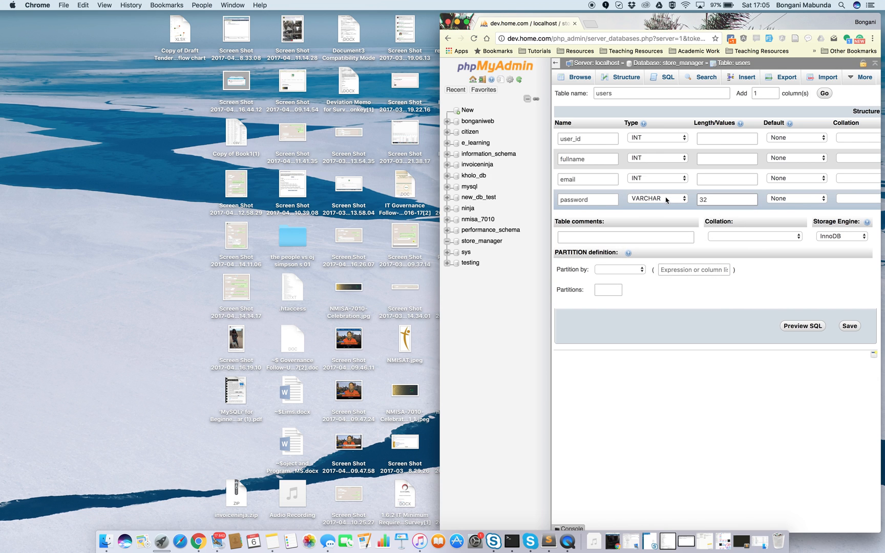
Set the email and fullname columns to VARCHAR, each with a length of 150.
click(682, 179)
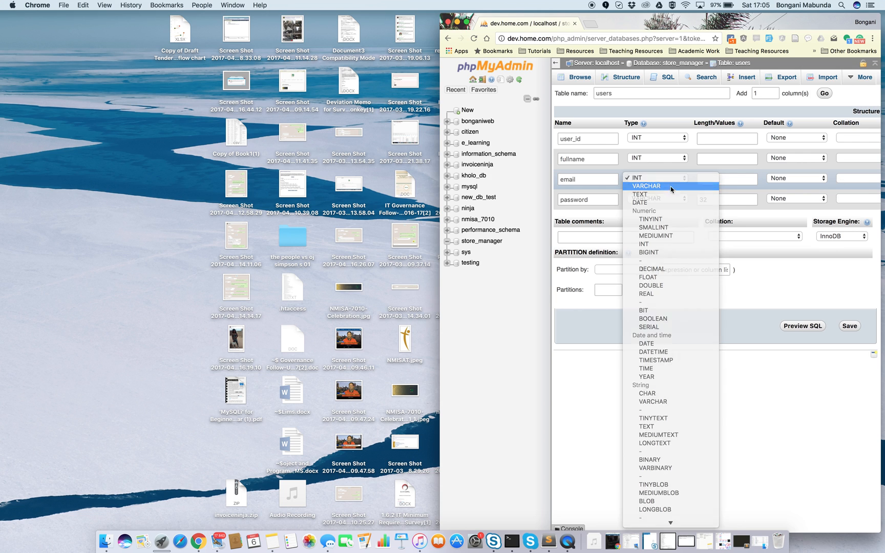
click(667, 187)
click(719, 181)
text(15)
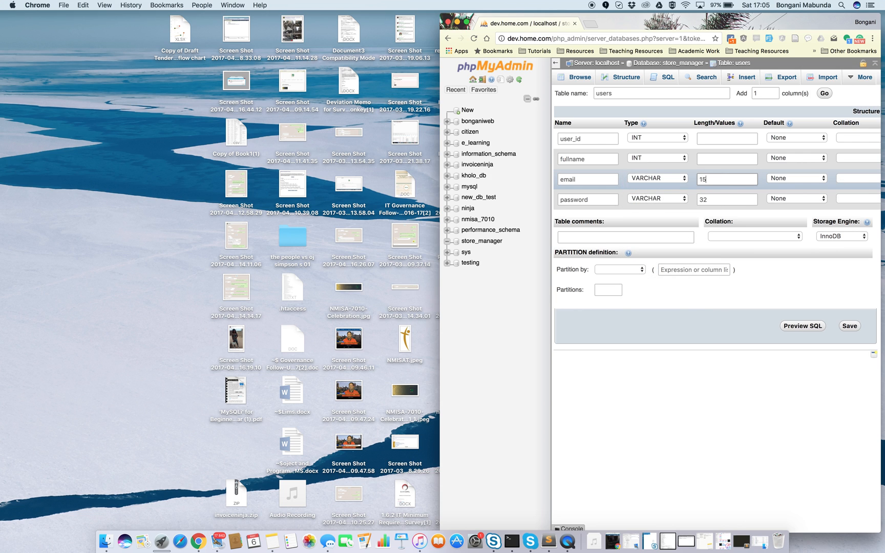
click(671, 159)
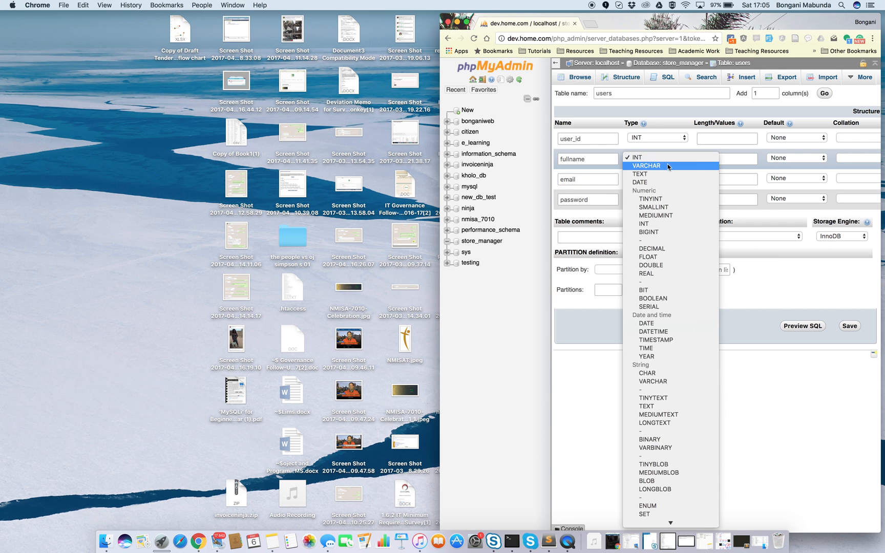
click(716, 167)
click(717, 161)
text(150)
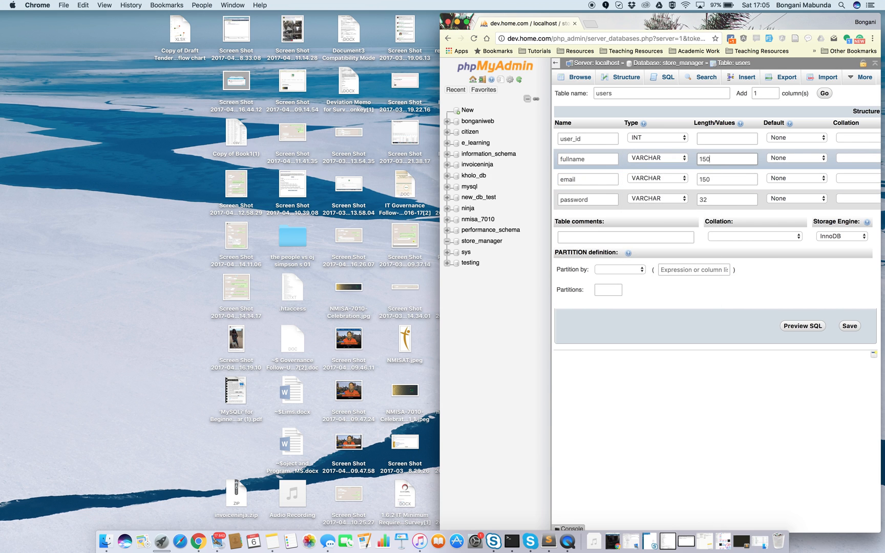
Make user_id an auto-incrementing column with a PRIMARY index and save the users table.
scroll(768, 152, right, 5)
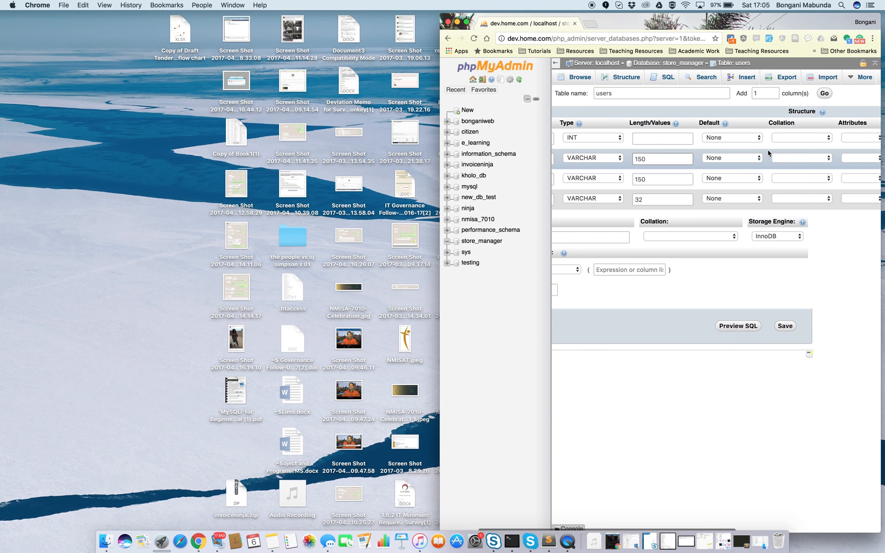
scroll(769, 152, right, 6)
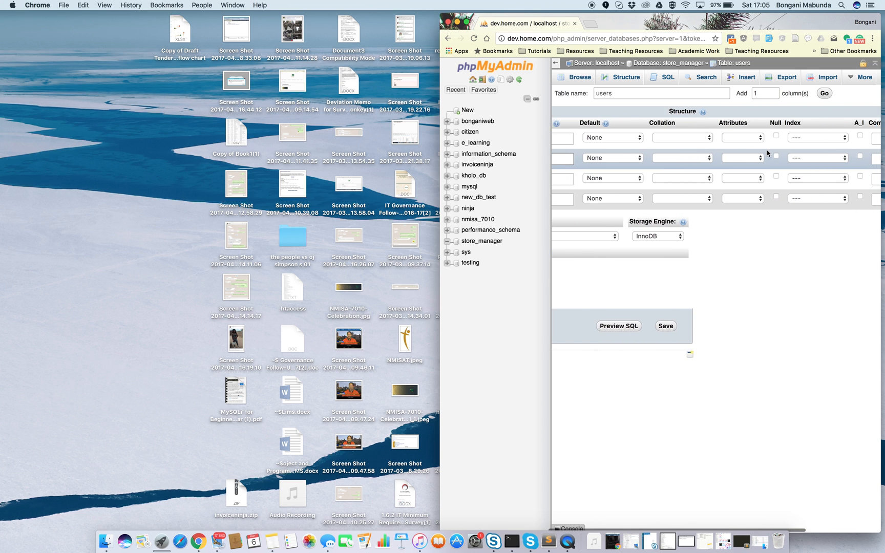
scroll(773, 139, right, 4)
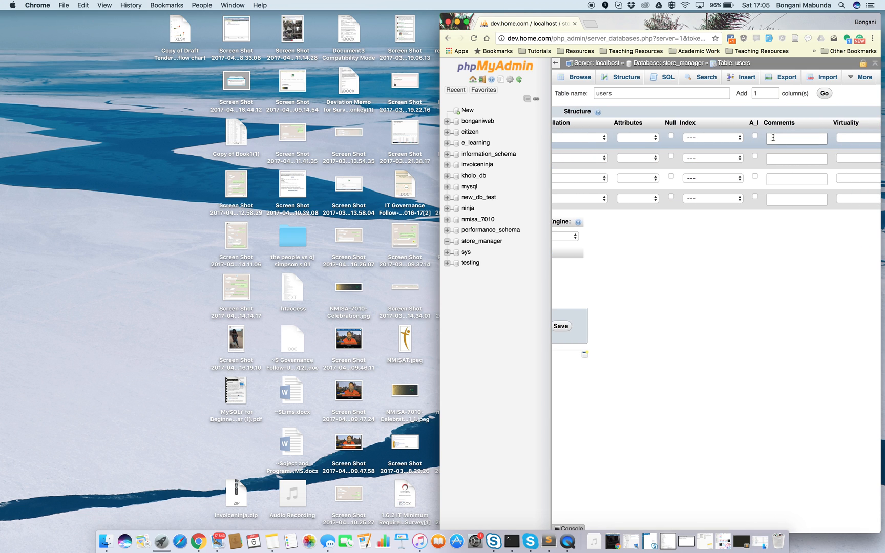
click(754, 138)
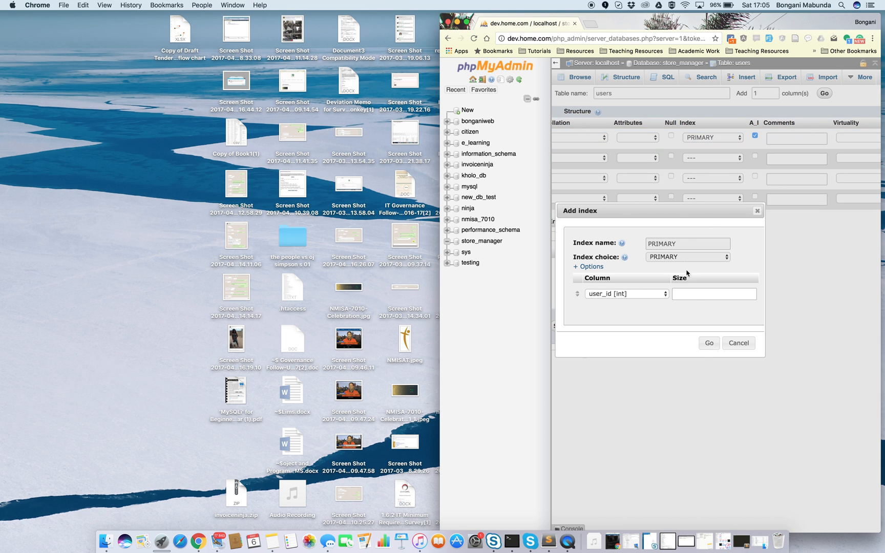
click(709, 351)
scroll(745, 359, left, 8)
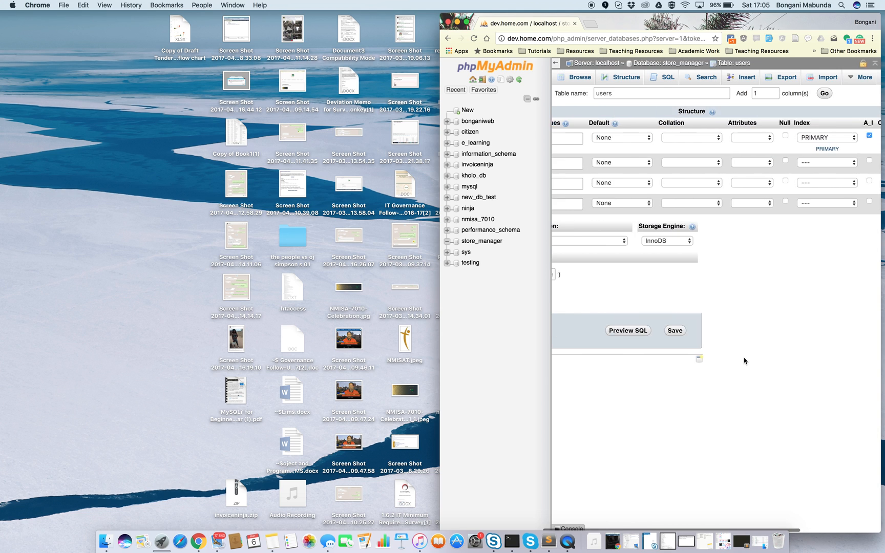
click(805, 331)
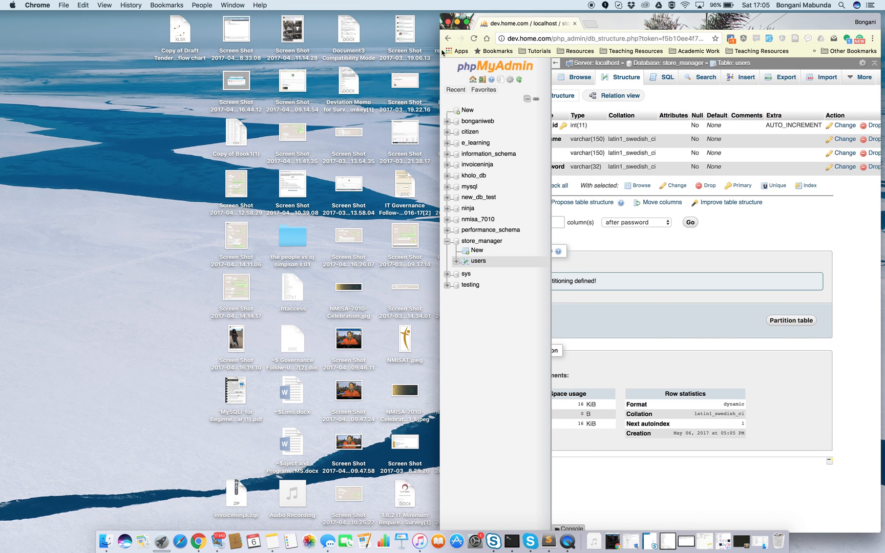
Widen the browser window to span the full width of the screen.
drag(441, 49, 72, 50)
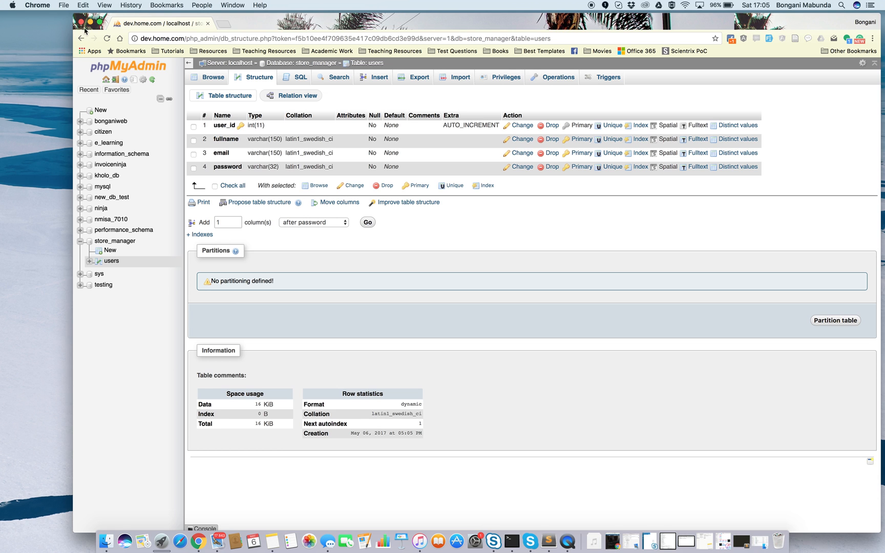
drag(72, 34, 26, 36)
click(51, 23)
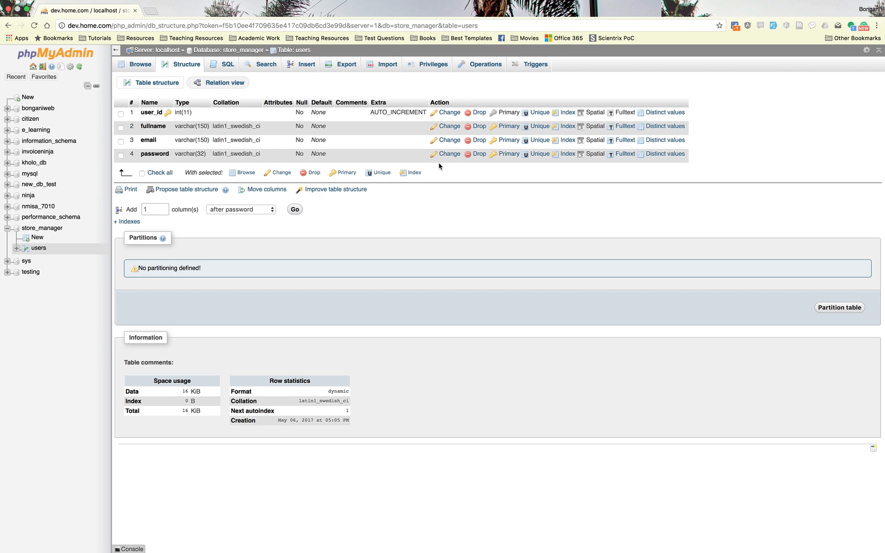
click(26, 9)
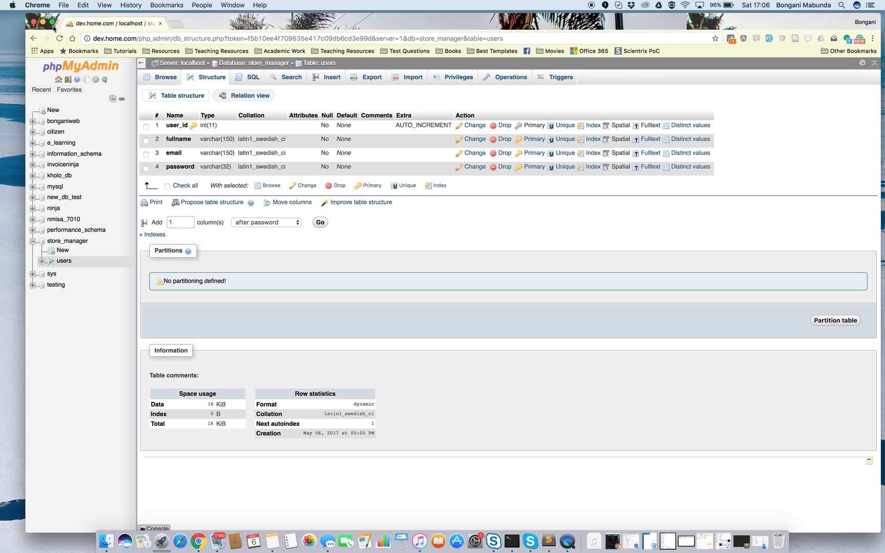
drag(26, 30, 1, 27)
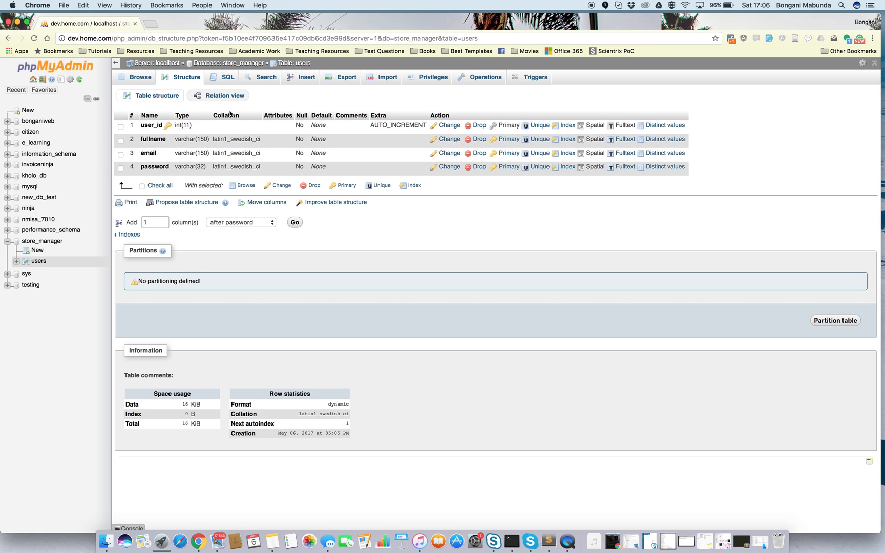
Start another table in the store_manager database and name it restuarants.
click(34, 251)
click(160, 142)
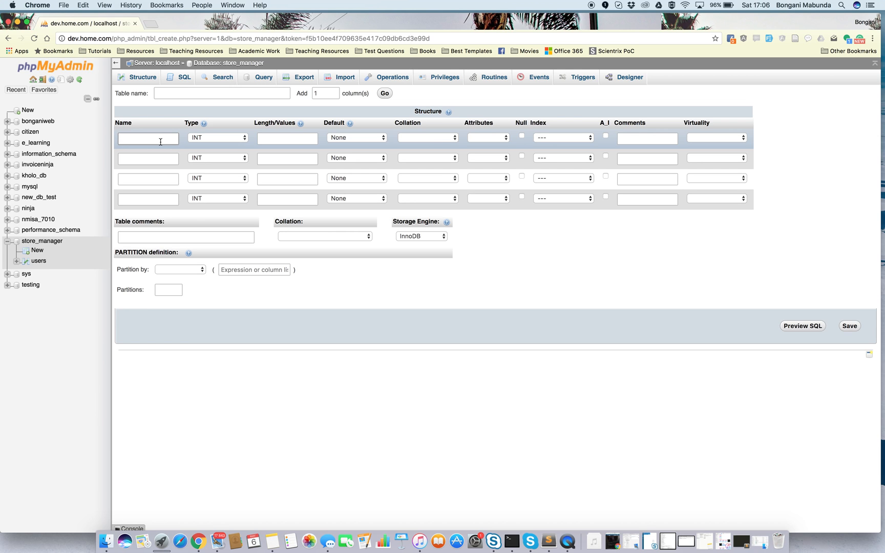
click(199, 93)
text(re)
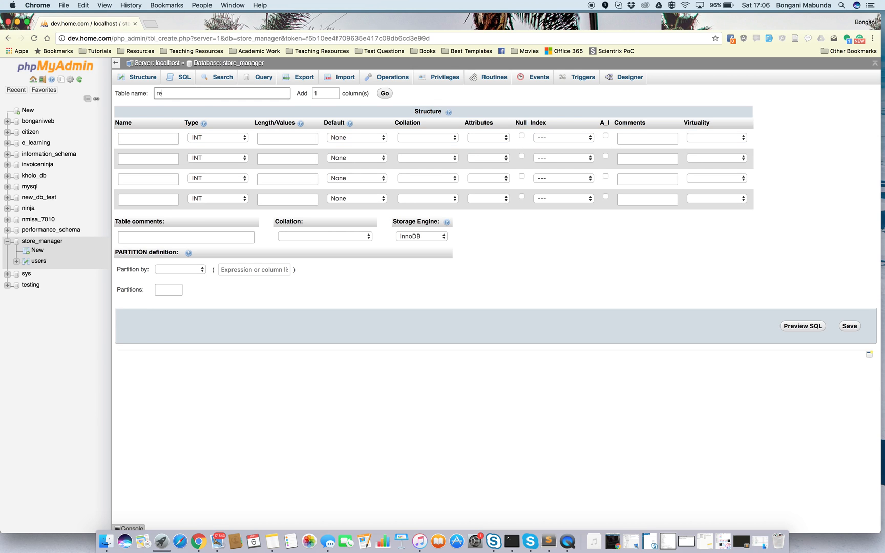
text(stuarants)
Name the four columns of the restuarants table rest_id, name, address and type.
click(159, 140)
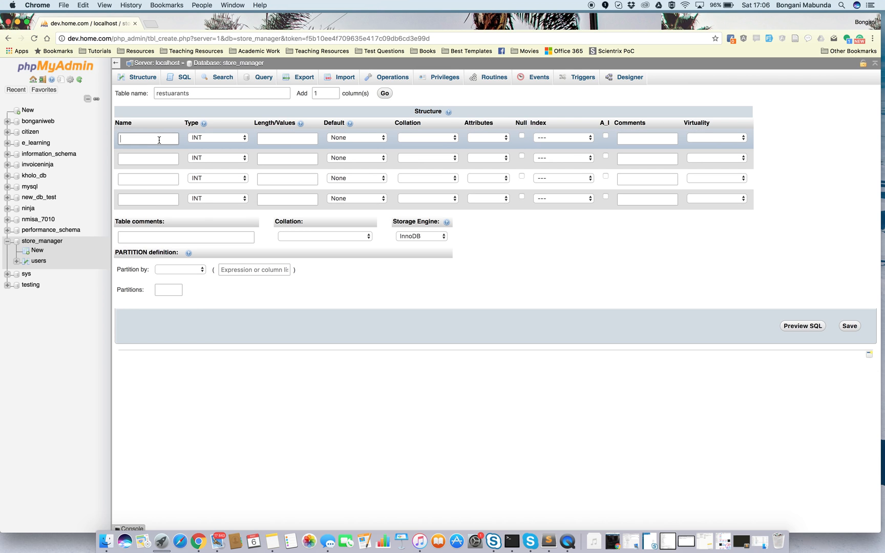
text(rest_id)
click(148, 158)
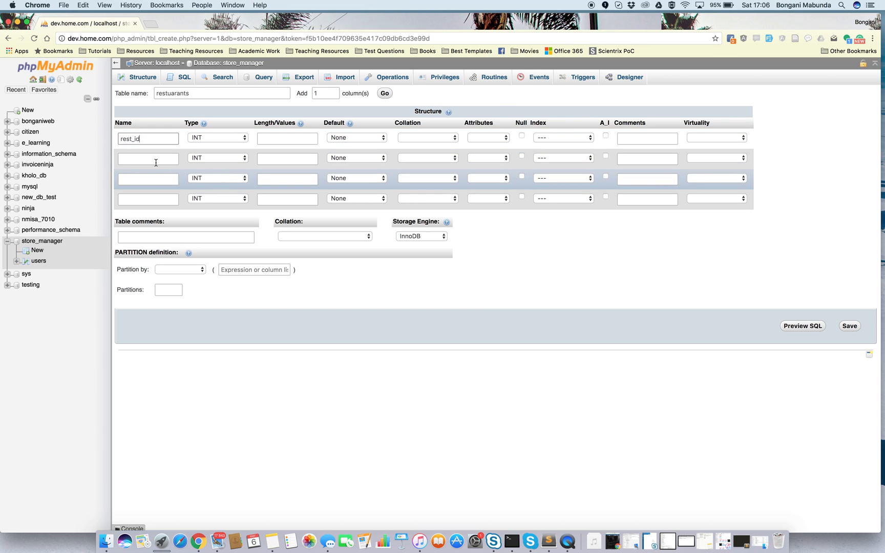
text(name)
click(143, 177)
text(a)
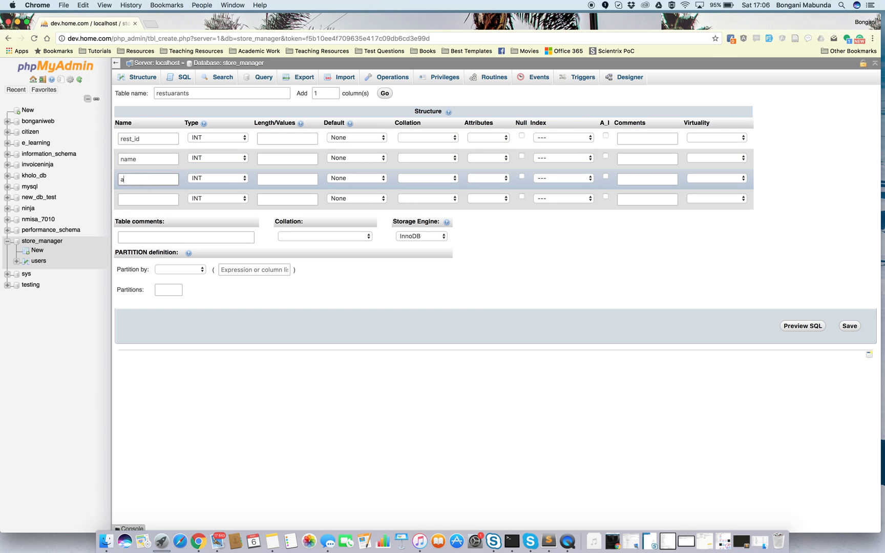
text(ddress)
click(138, 202)
text(type)
Set the type, address and name columns of the restuarants table to the VARCHAR data type.
click(216, 201)
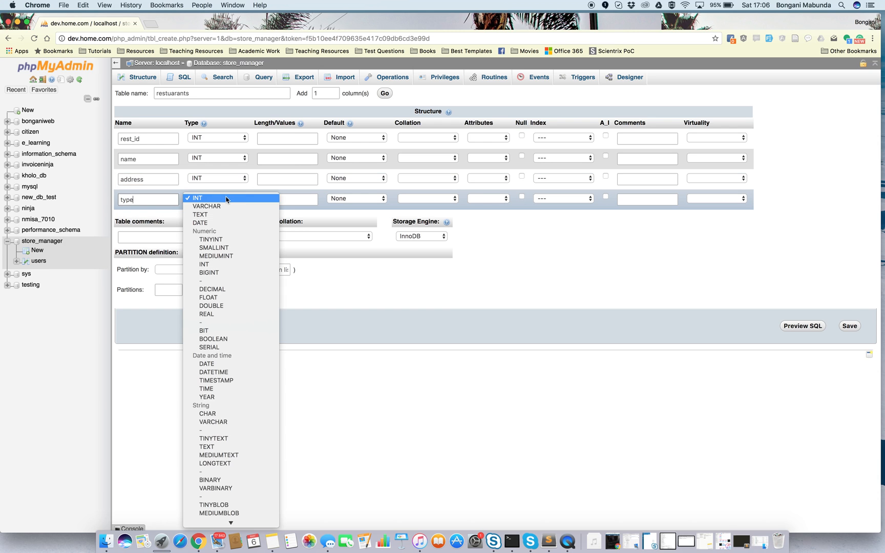
click(217, 208)
click(242, 179)
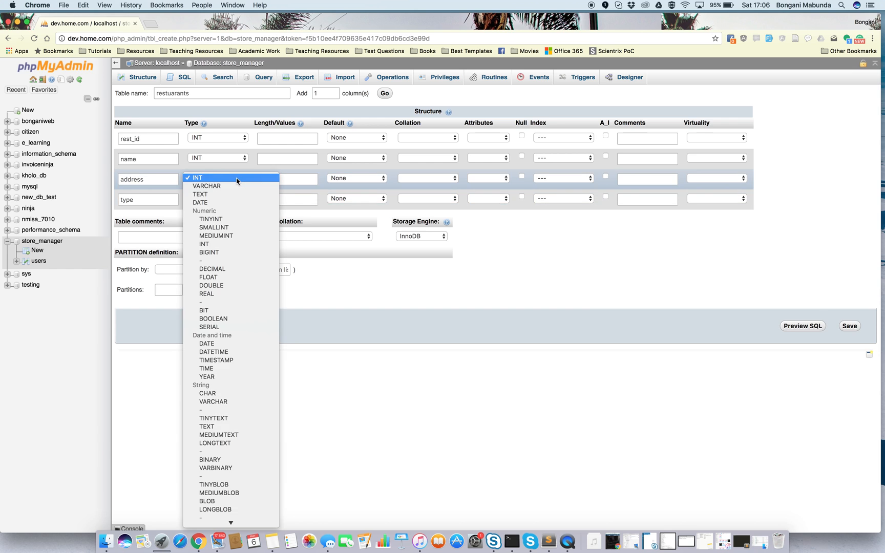
click(232, 183)
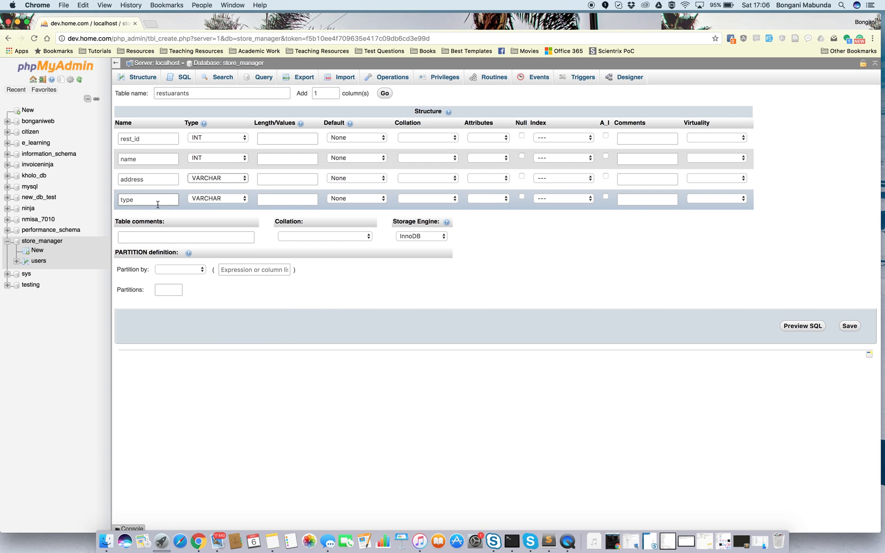
click(241, 159)
click(238, 165)
click(279, 162)
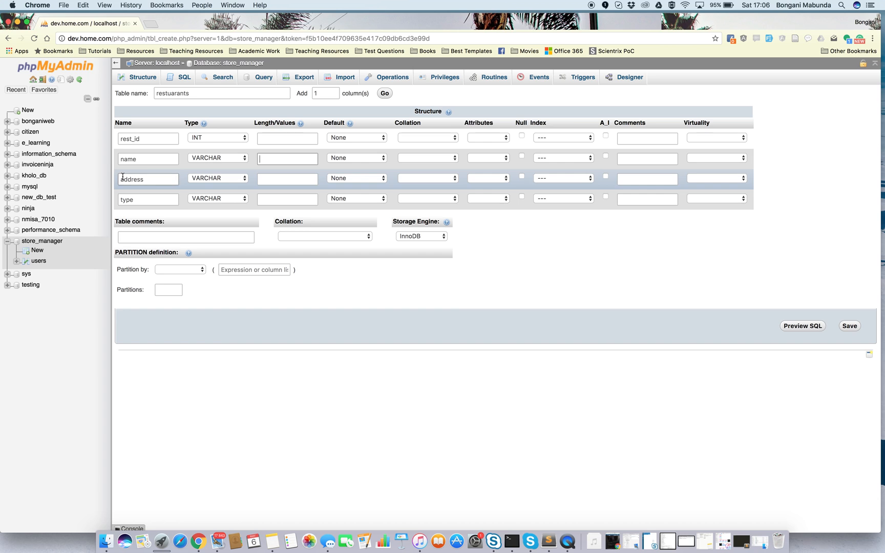
Rename the name column to trade_as and the type column to email.
double_click(129, 160)
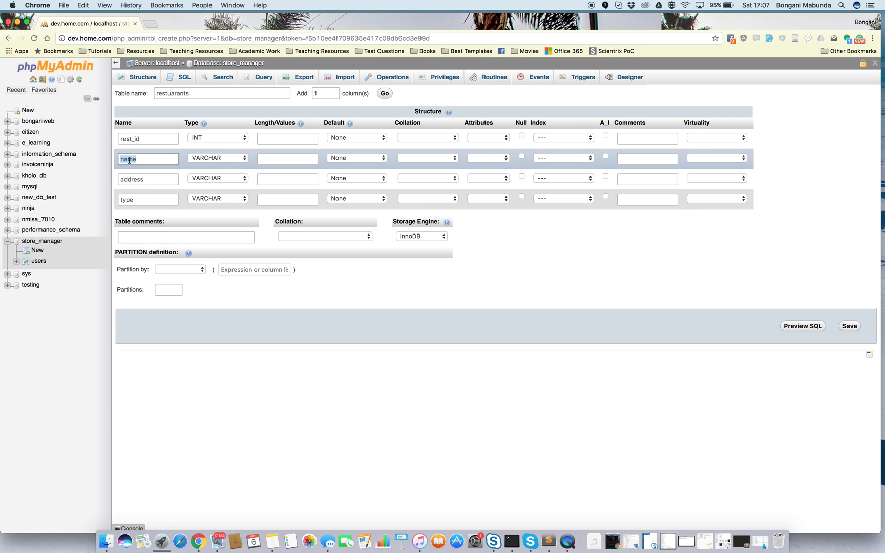
text(trade_as)
double_click(129, 201)
text(email)
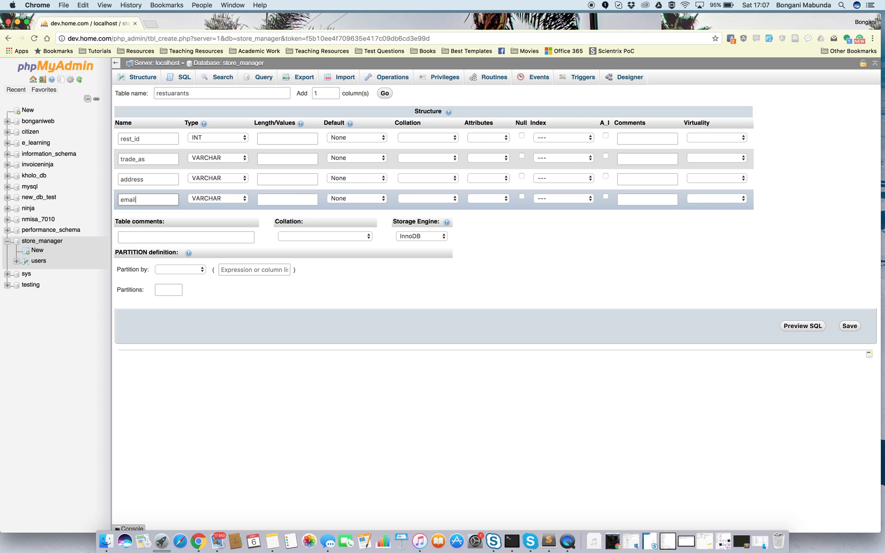
Set the length of the trade_as column to 150.
click(273, 163)
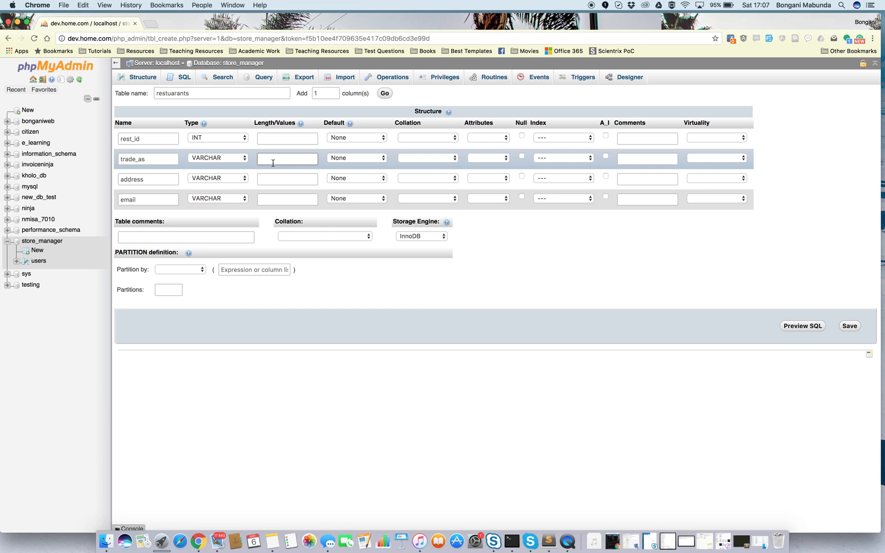
text(150)
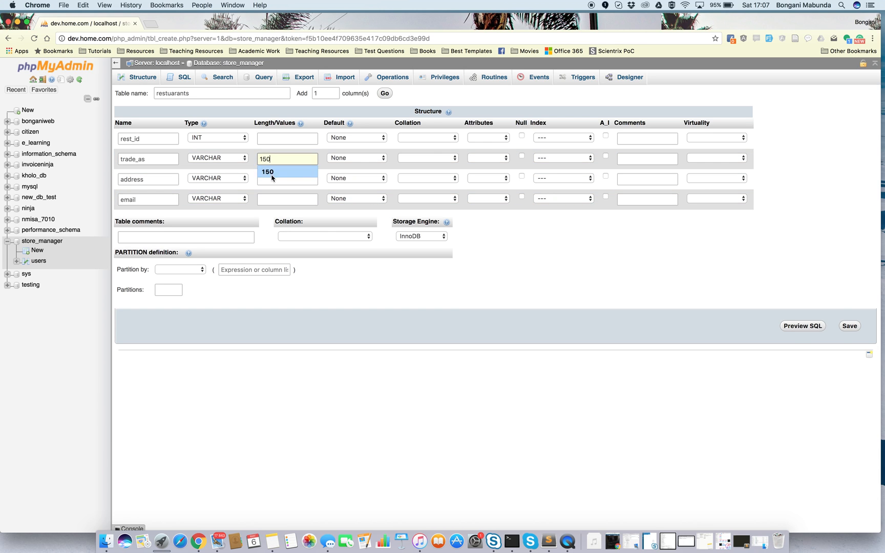
click(272, 175)
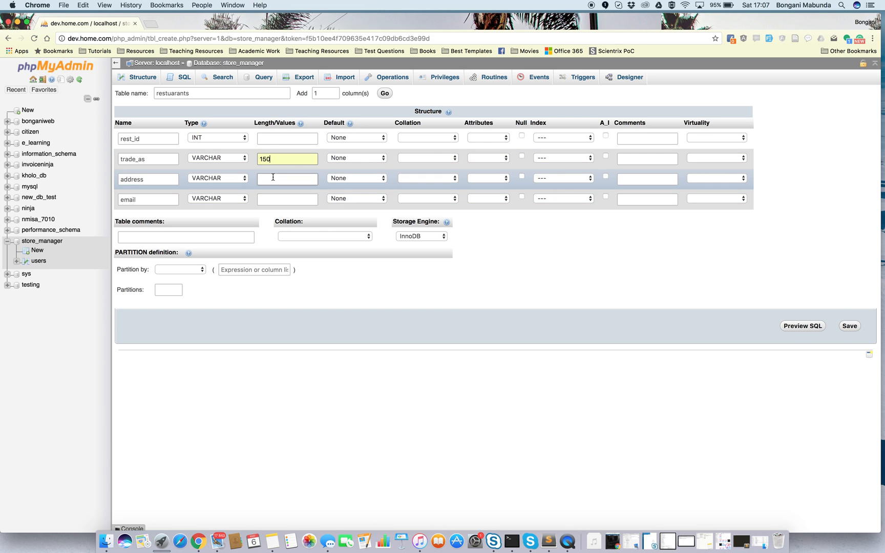
Change the address column's data type to TEXT and set the email column's length to 150.
click(244, 180)
click(232, 191)
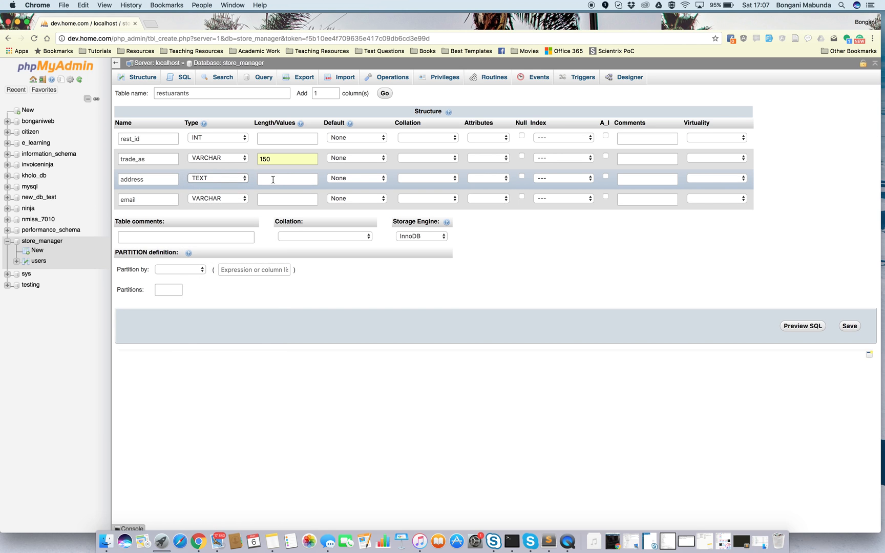
click(275, 199)
text(150)
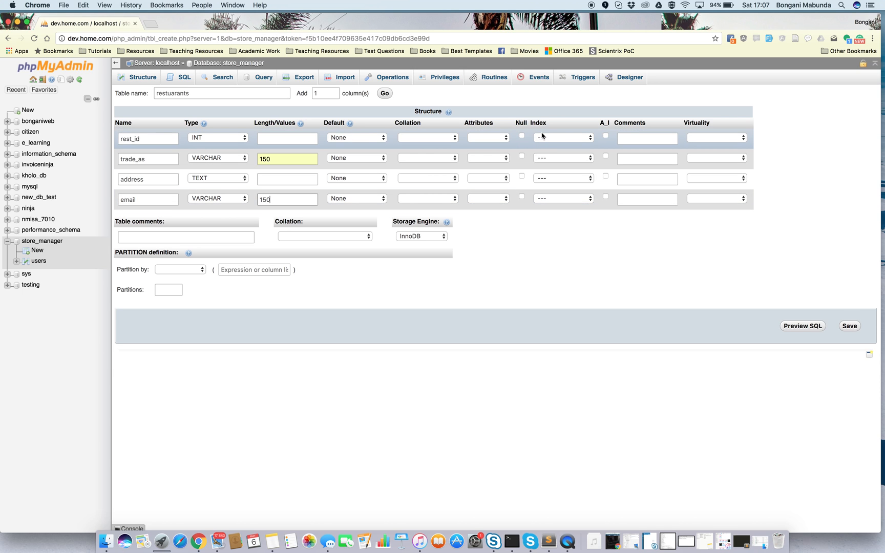
Make rest_id an auto-incrementing column with a PRIMARY index and save the restuarants table.
click(607, 136)
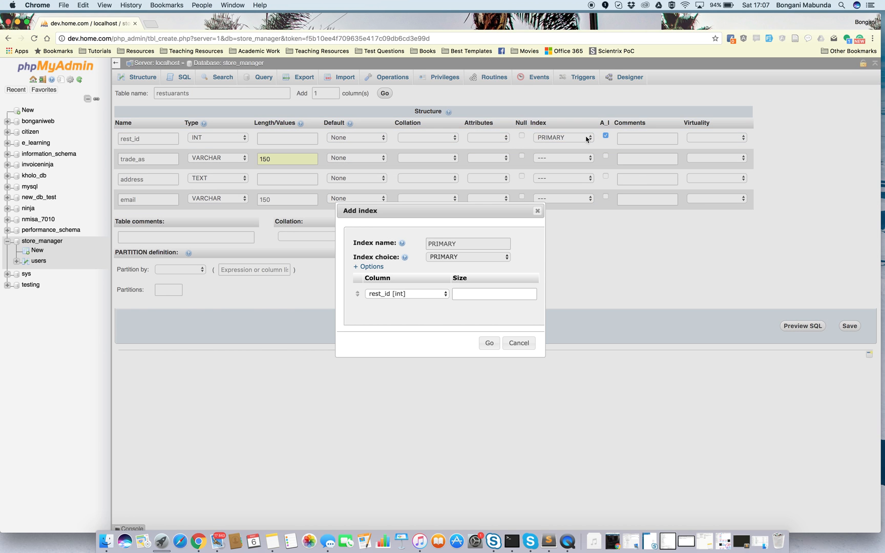
click(488, 344)
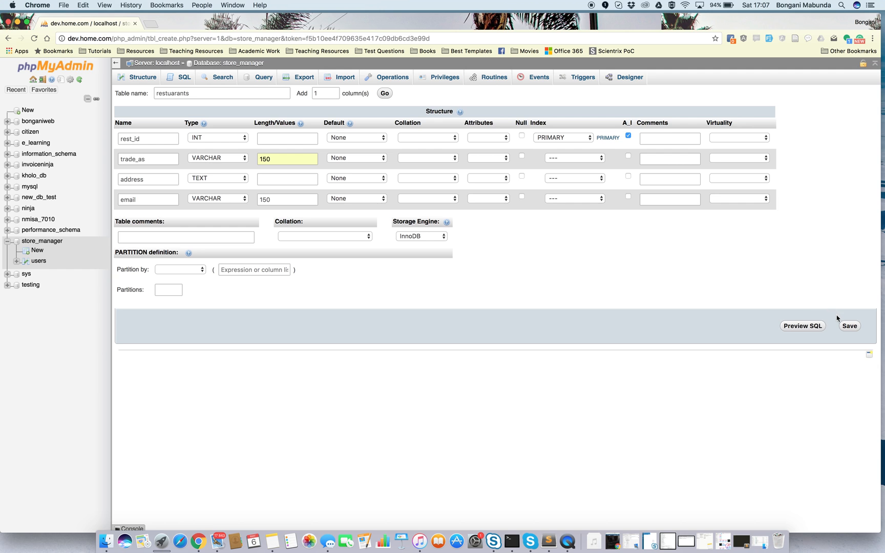
click(848, 327)
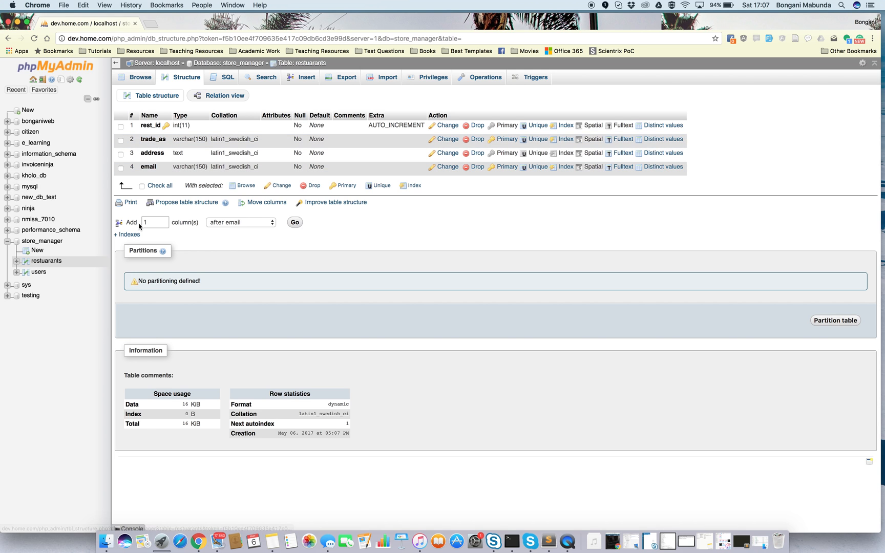
Start another table in the store_manager database and name it menu.
click(37, 249)
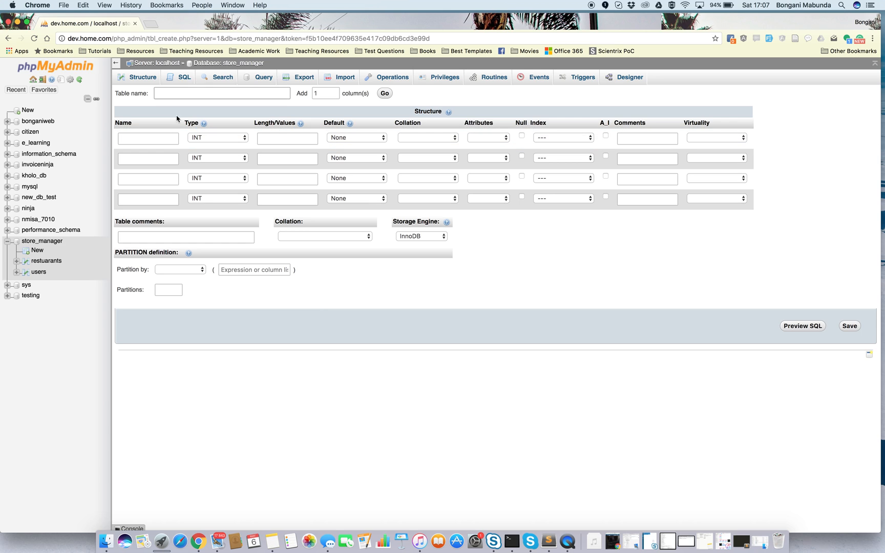
click(191, 94)
text(menu)
Name the first column menu_id and make it auto-incrementing with a PRIMARY index.
click(151, 137)
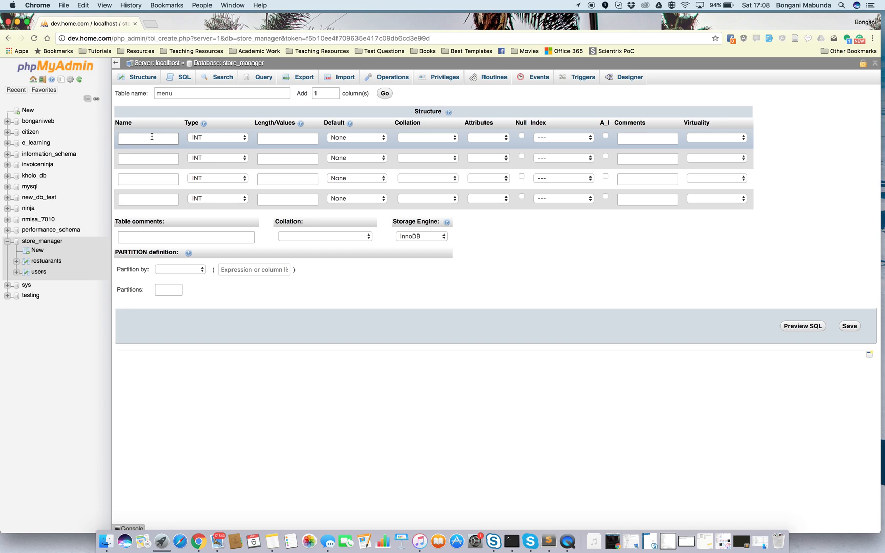
text(menu_id)
click(605, 137)
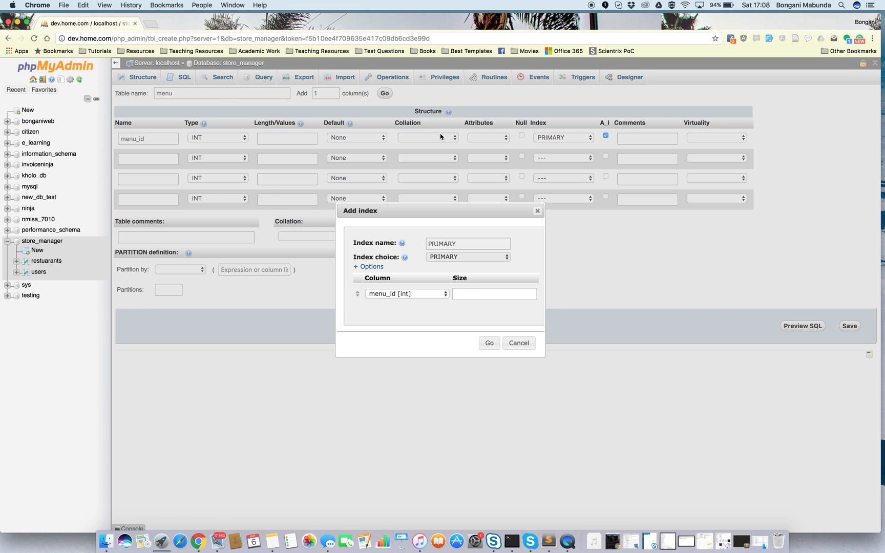
click(490, 343)
Name the remaining three columns of the menu table name, description and price.
click(130, 158)
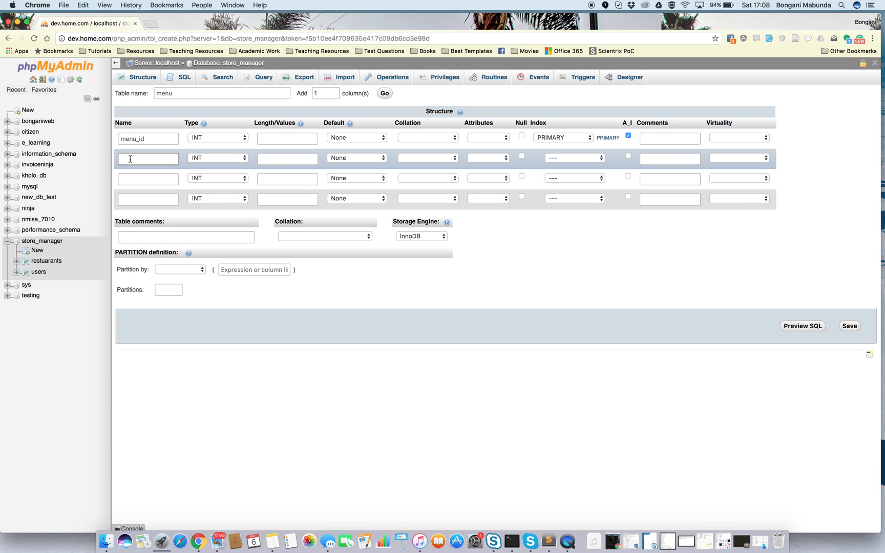
text(name)
click(125, 176)
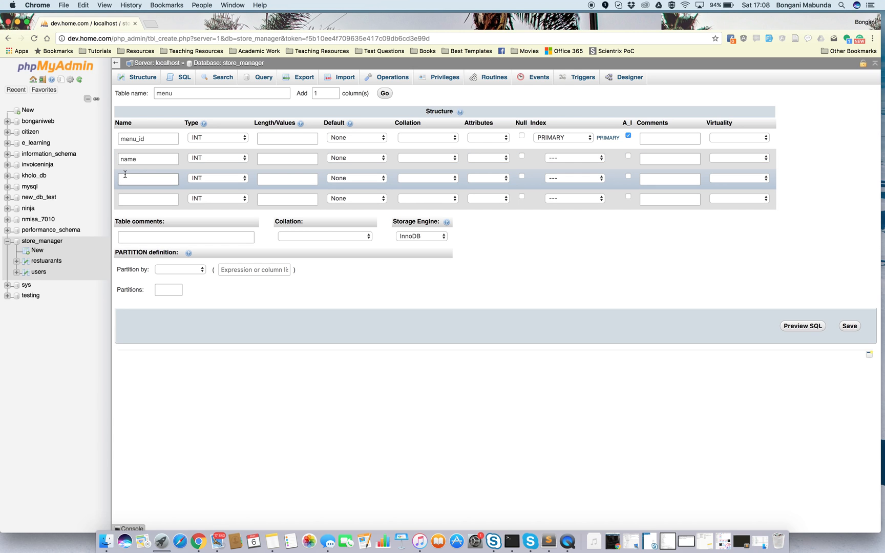
text(description)
click(126, 200)
text(price)
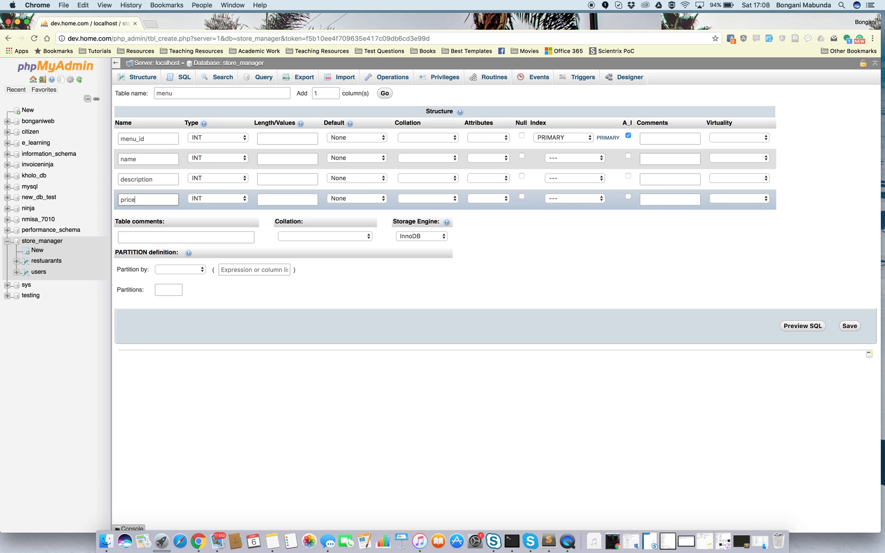
Set the price column's data type to DECIMAL and the description column's to TEXT.
click(193, 199)
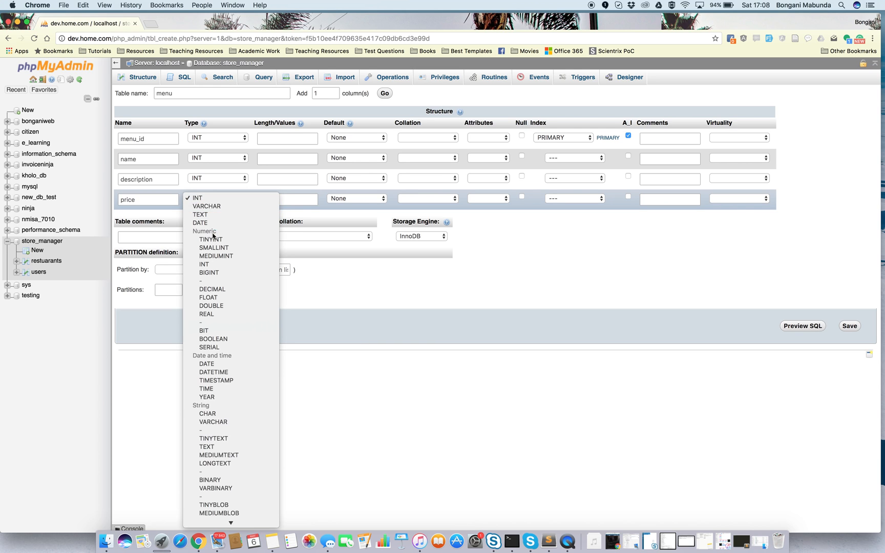
key(f)
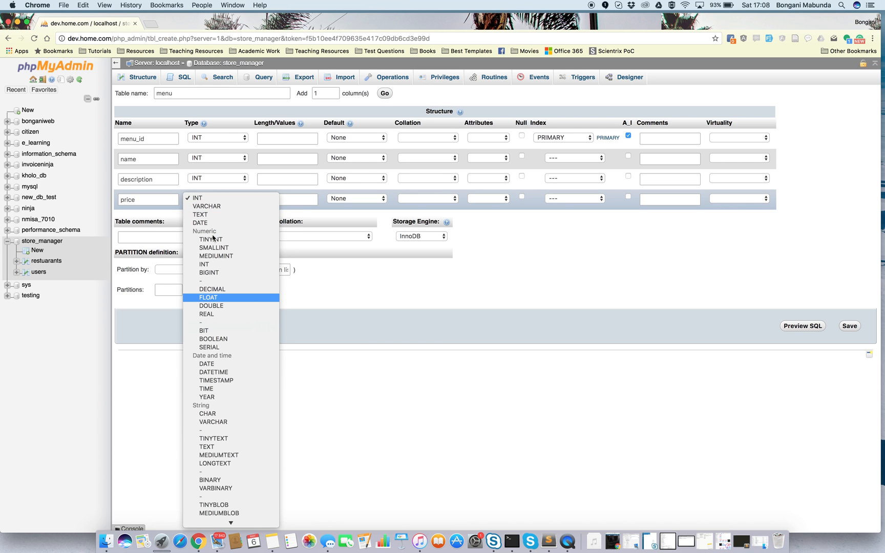
key(Down)
key(Up)
click(212, 289)
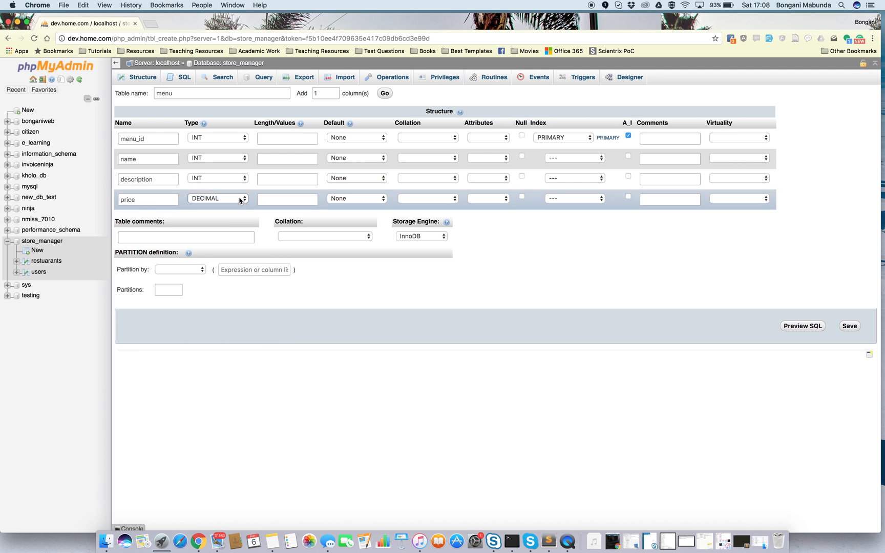
click(237, 179)
click(228, 194)
Set the name column of the menu table to VARCHAR with a length of 150.
click(228, 159)
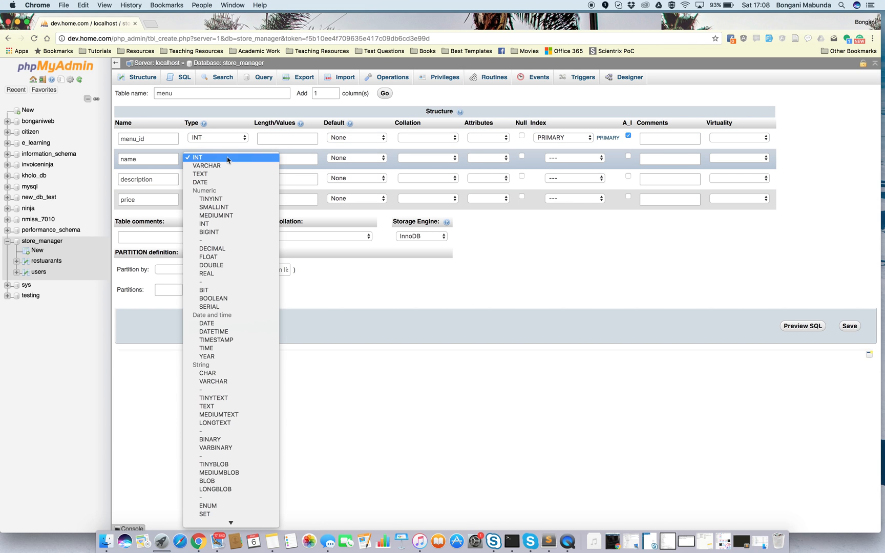
click(223, 166)
click(284, 158)
text(1)
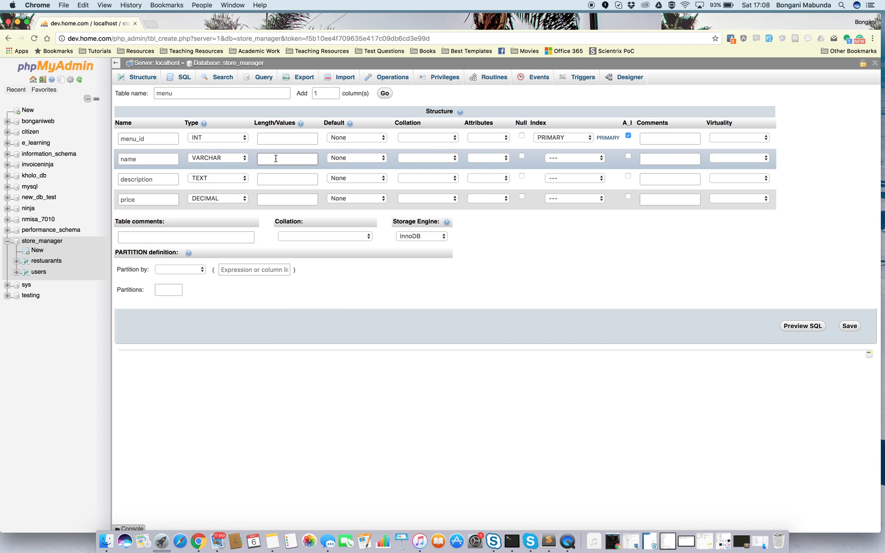
text(50)
click(272, 172)
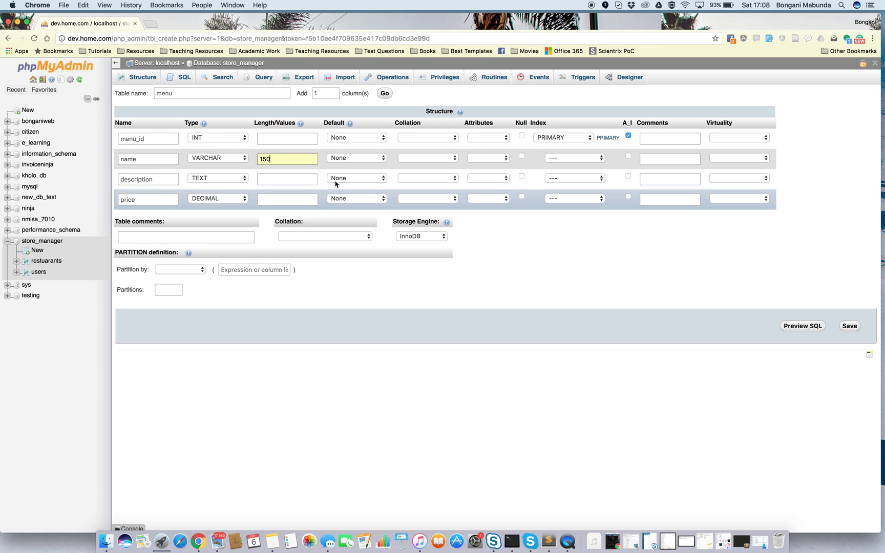
click(265, 183)
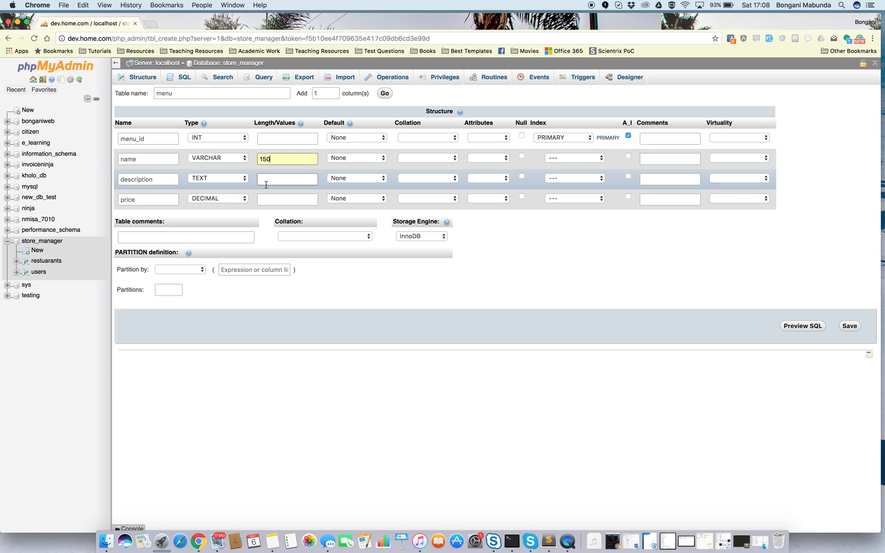
click(296, 200)
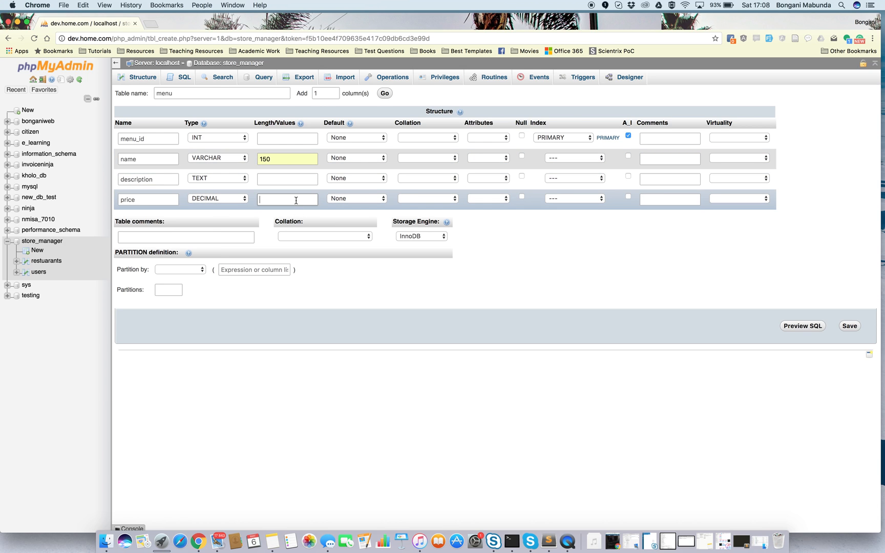
Give the price column the comment "This is the price of the menu item".
click(646, 200)
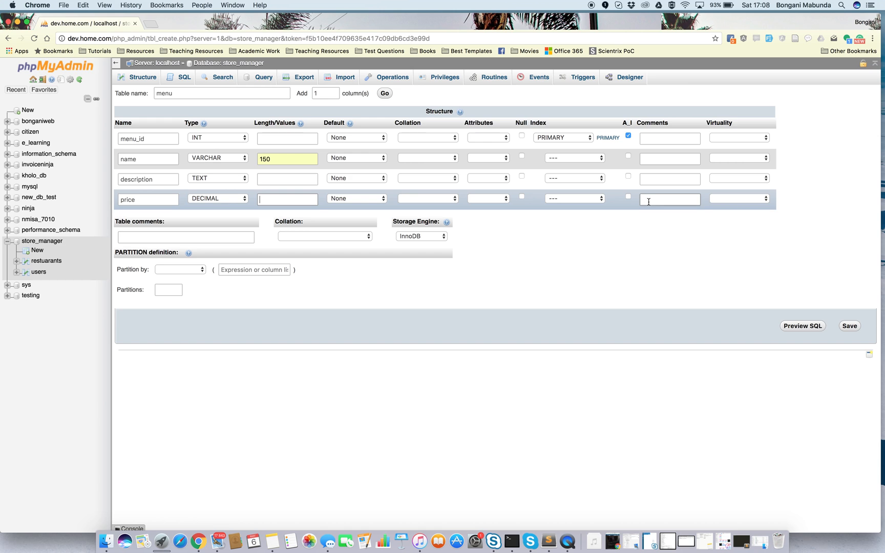
text(This )
text(is the price of the)
text( menu item)
Give the description column the comment "The description of what is contained in that menu item".
click(678, 184)
text(The d)
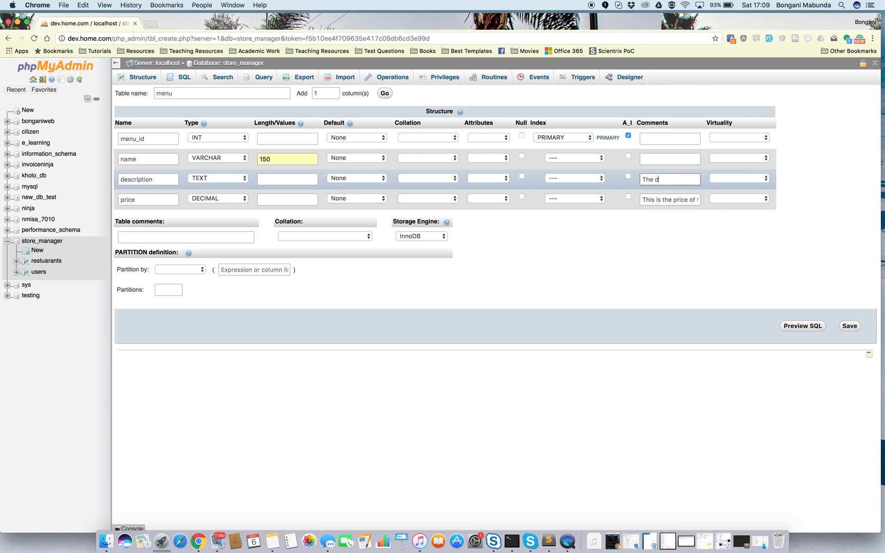
text(escription of what )
text(is contained in t)
text(hat menu item)
Give the name column the comment "The name of the menu item".
click(689, 159)
text(The name of th)
text(e nenu item)
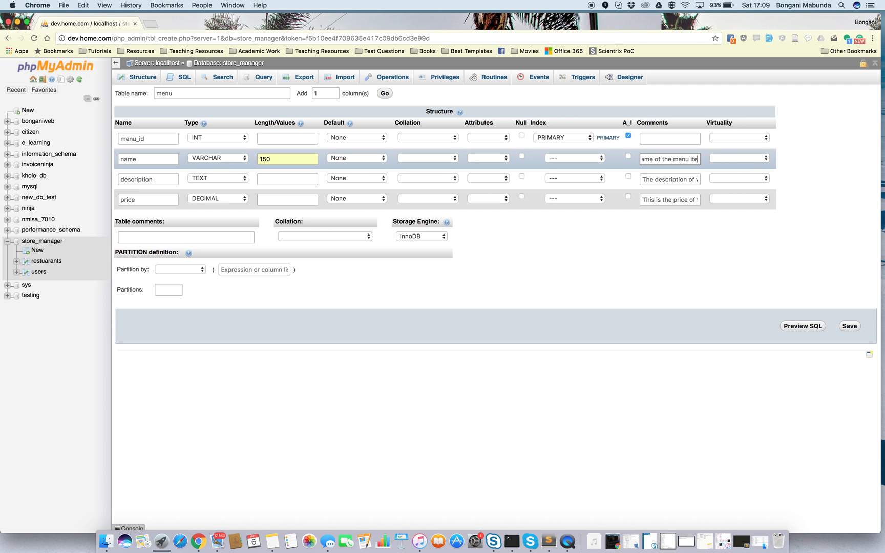
Give the menu_id column the comment "This would be used to tract down a specific menu item".
click(676, 138)
text(This would be used)
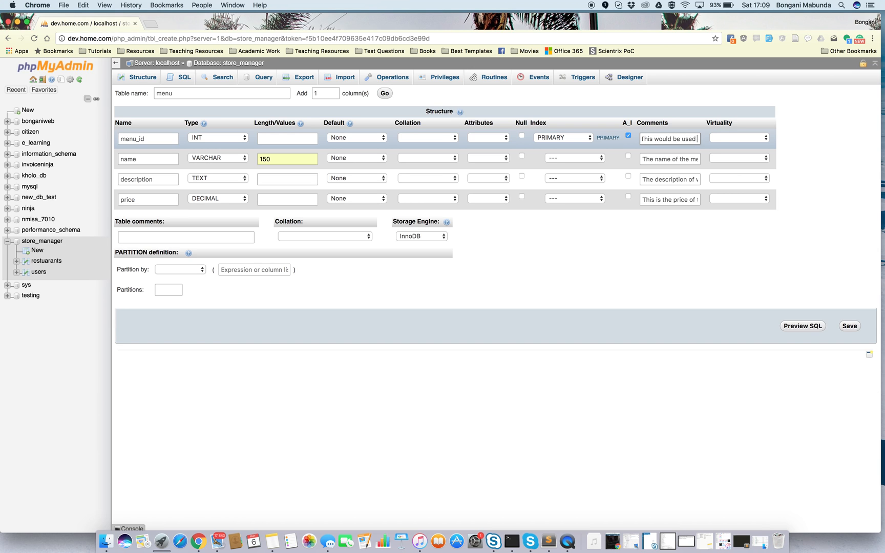
text( to tract down a s)
text(peci)
text(fic menu it)
text(em)
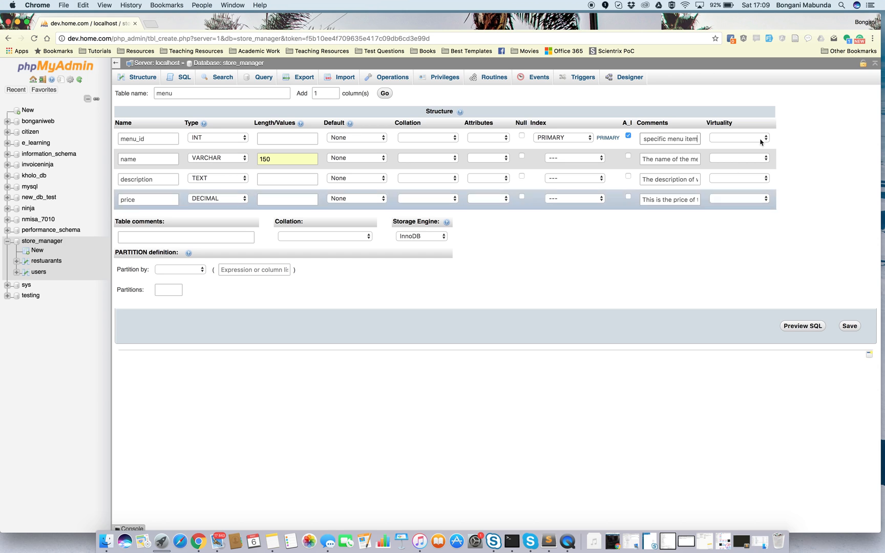
Add a fifth column named rest_id to the table definition and save the menu table.
click(384, 93)
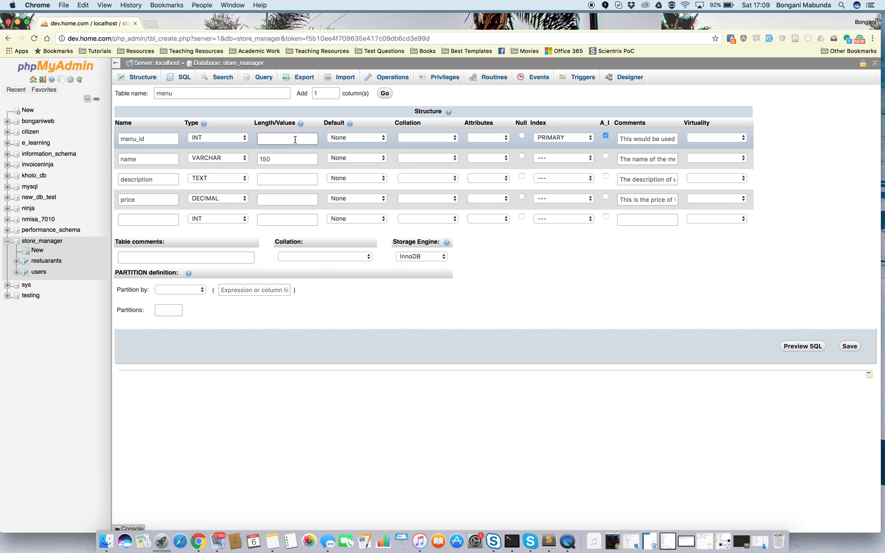
click(163, 219)
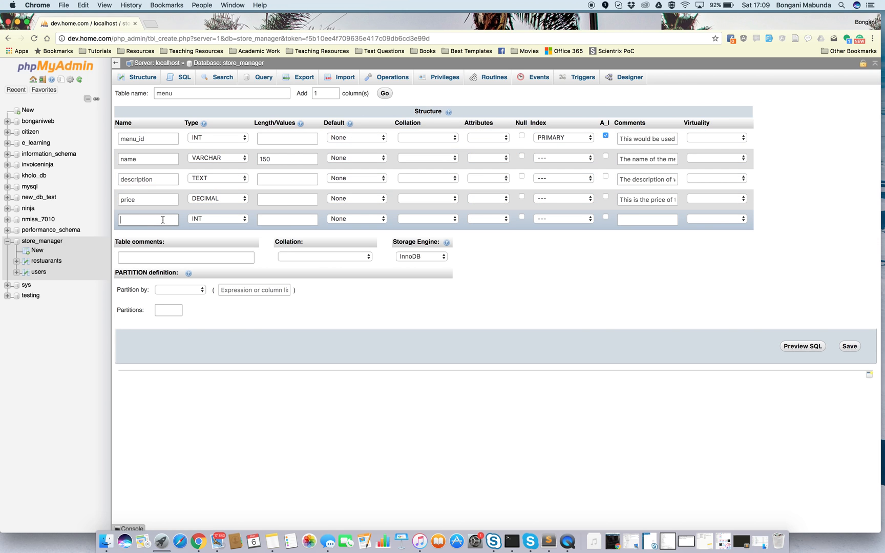
text(rest_id)
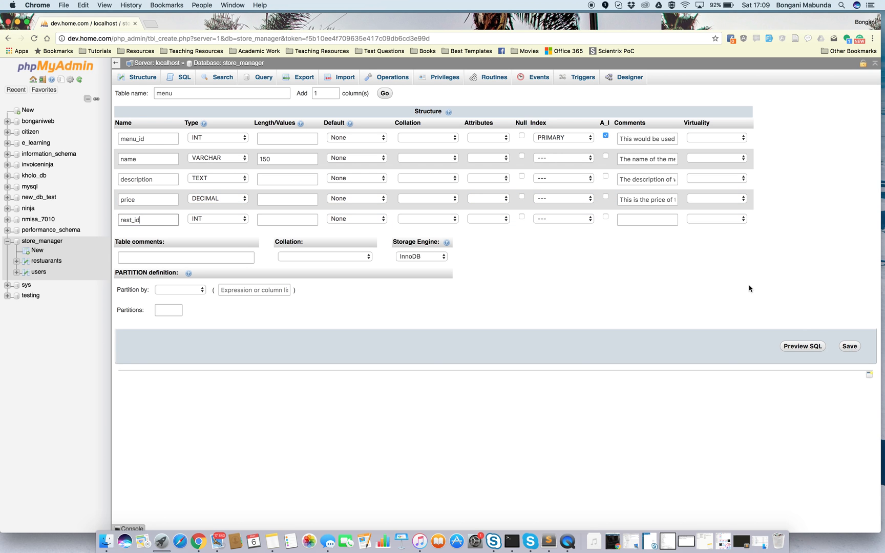
click(850, 346)
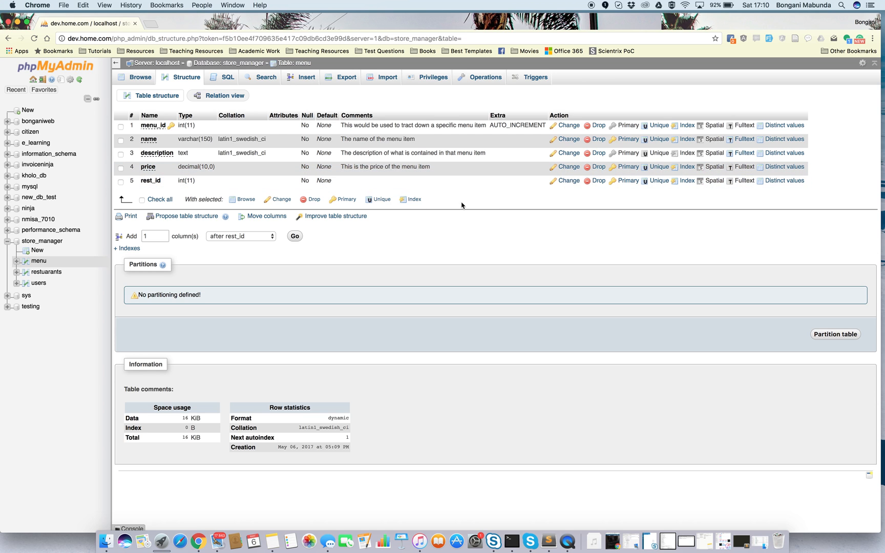
Move the rest_id column of the menu table to directly after menu_id.
click(265, 217)
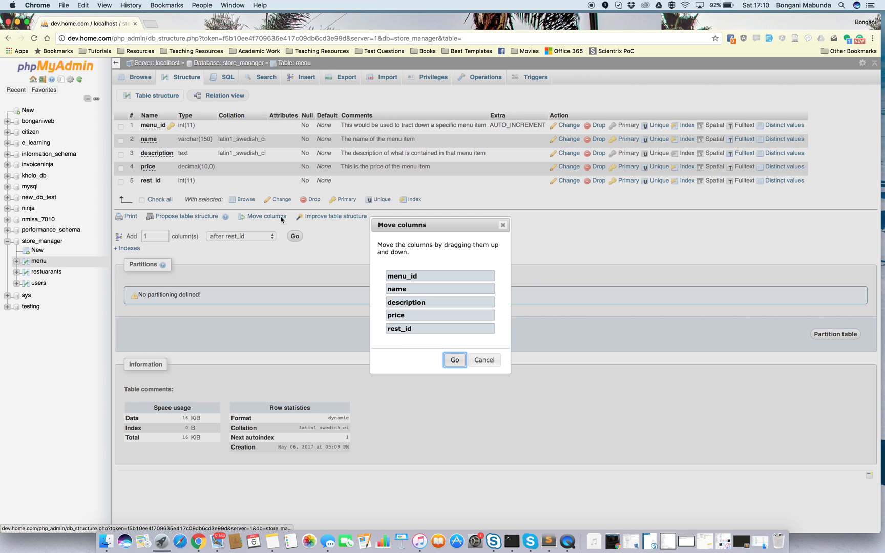
drag(402, 329, 412, 289)
click(454, 361)
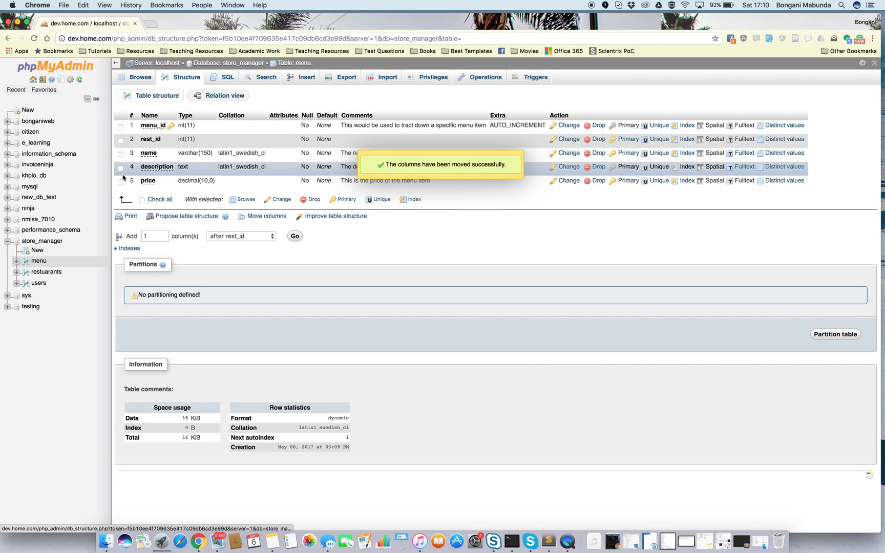
click(165, 170)
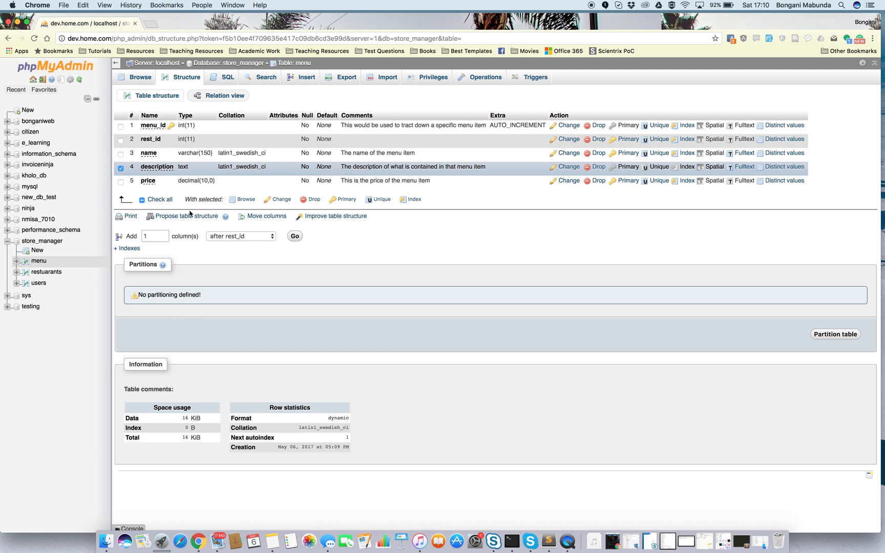
click(149, 155)
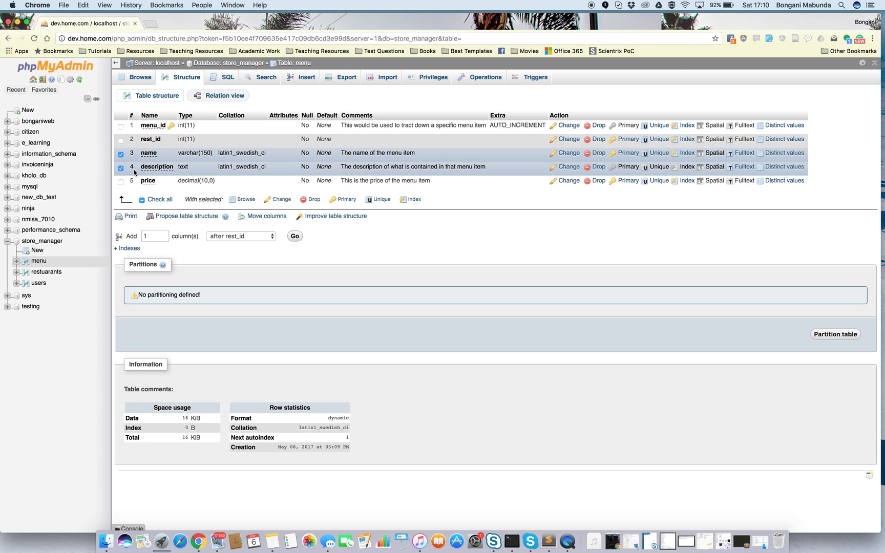
Start a new table in the store_manager database and name it restuarant_owners.
click(37, 251)
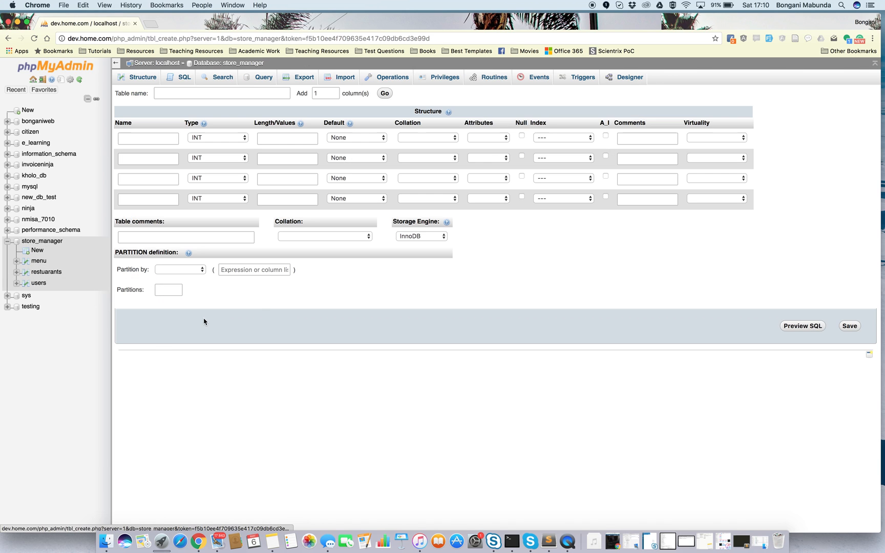
click(152, 137)
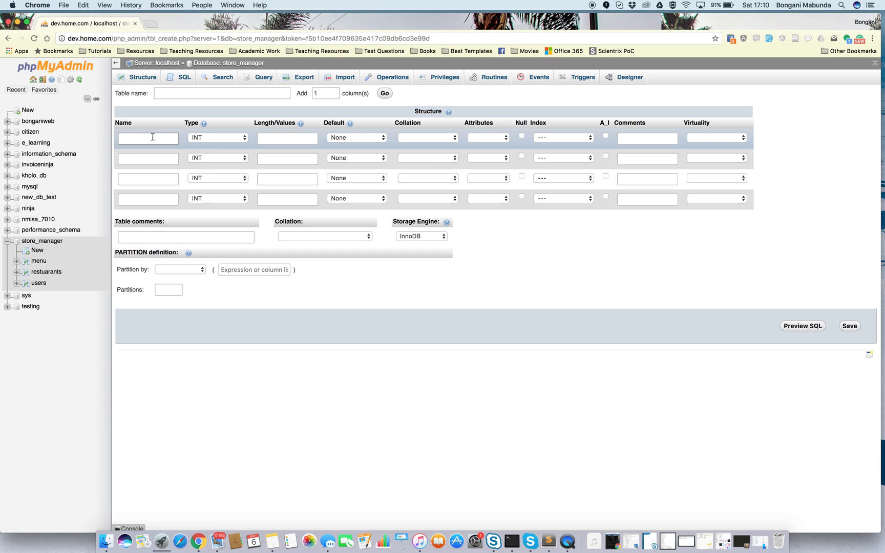
click(201, 94)
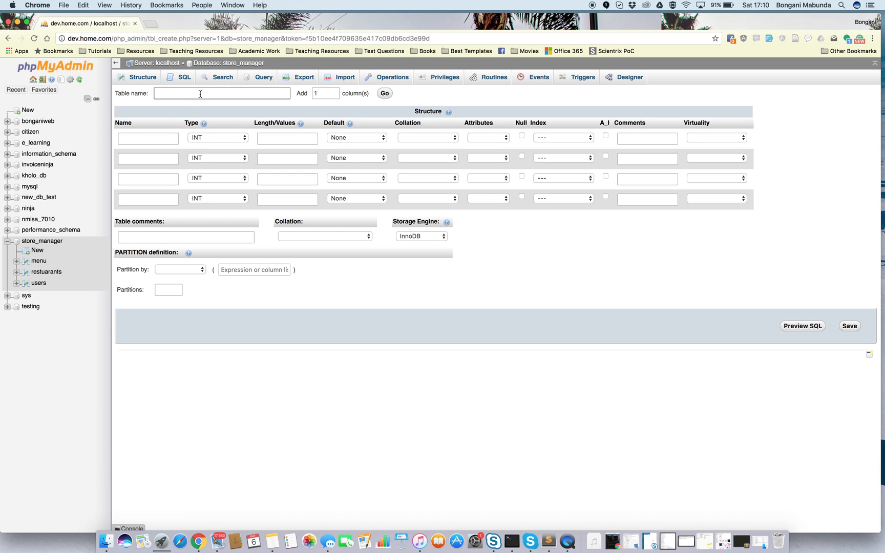
text(restuarant)
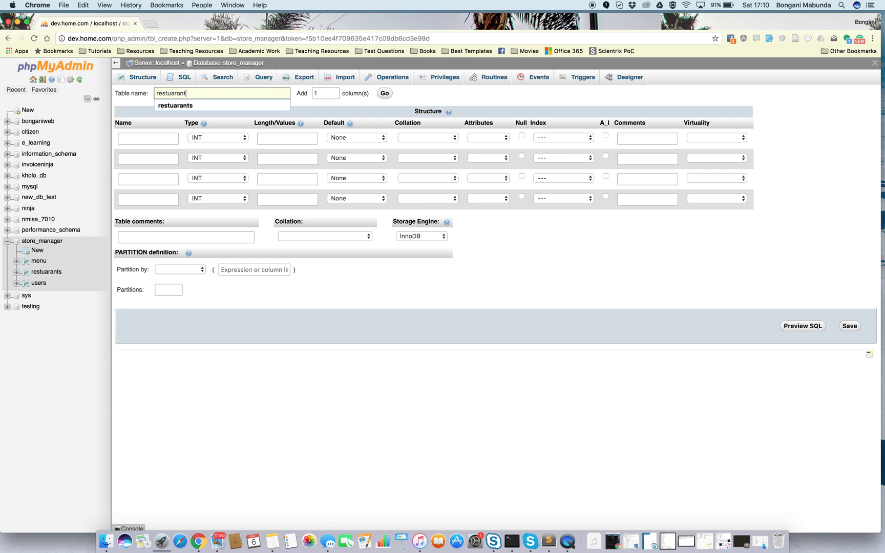
text(_owners)
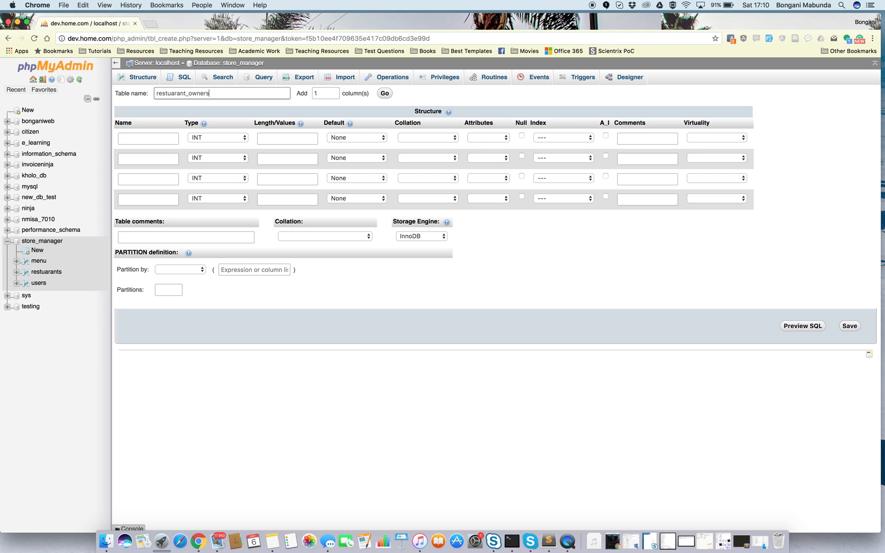
Define the first column as ro_id and make it an auto-incrementing primary key.
click(150, 139)
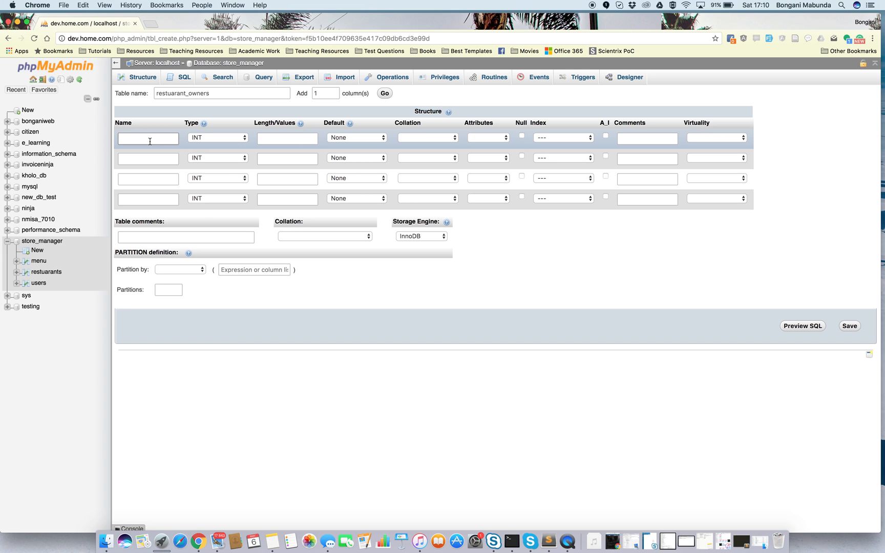
text(own)
key(BackSpace)
key(BackSpace)
key(BackSpace)
key(BackSpace)
key(BackSpace)
key(BackSpace)
text(ro_id)
click(606, 136)
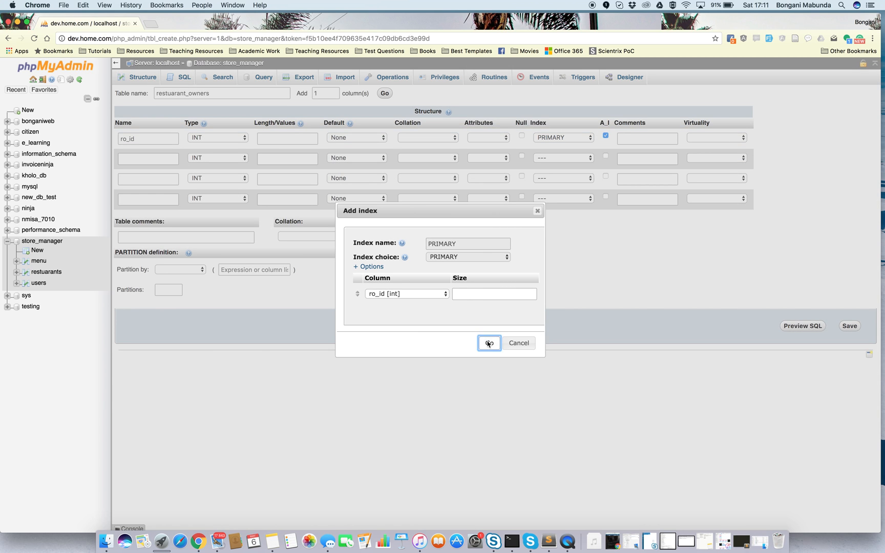
click(490, 343)
Name the second column user_id and the third column rest_id.
click(141, 156)
text(user_id)
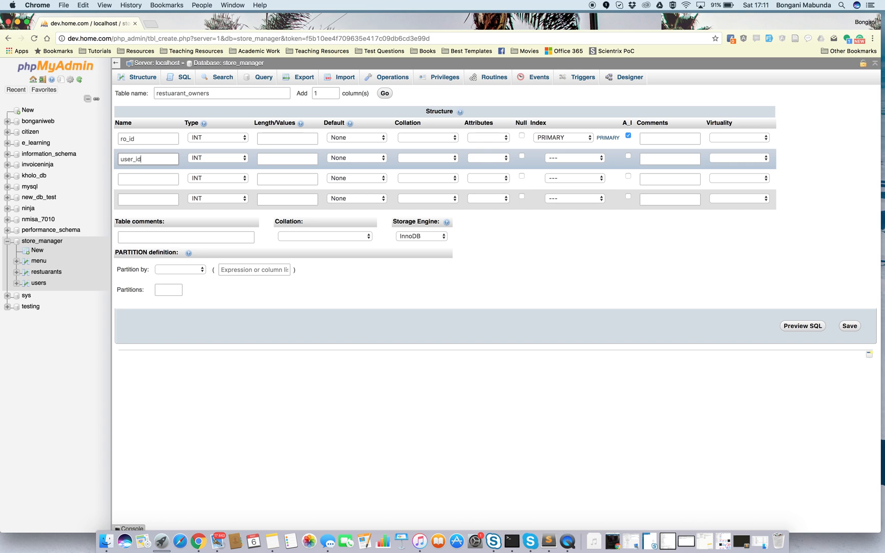
click(137, 176)
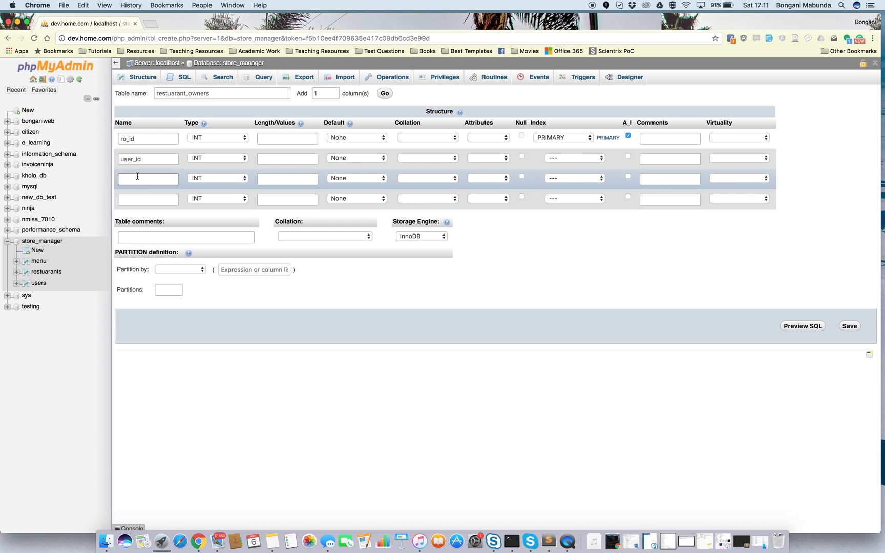
text(rest)
text(_is)
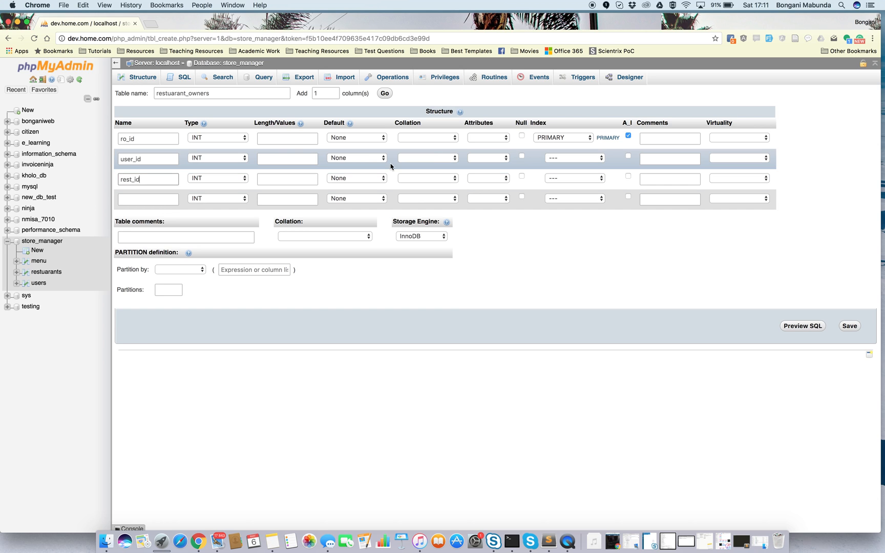
Give the rest_id column the comment "This is the id of the restaurant owned by this owner".
click(677, 179)
text(This )
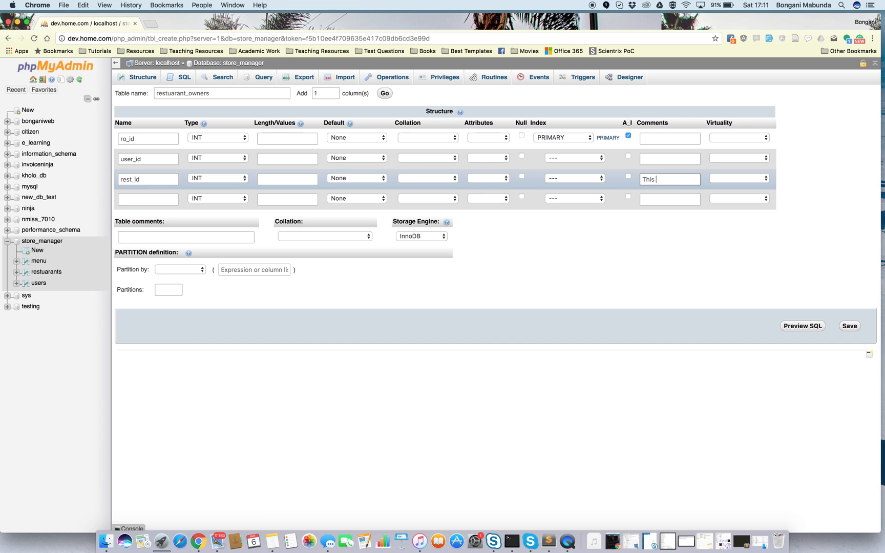
text(is the id of the res)
text(tuarant)
text( ow)
key(BackSpace)
key(BackSpace)
key(BackSpace)
key(BackSpace)
key(BackSpace)
key(BackSpace)
key(BackSpace)
key(BackSpace)
text(arant owned by this owner)
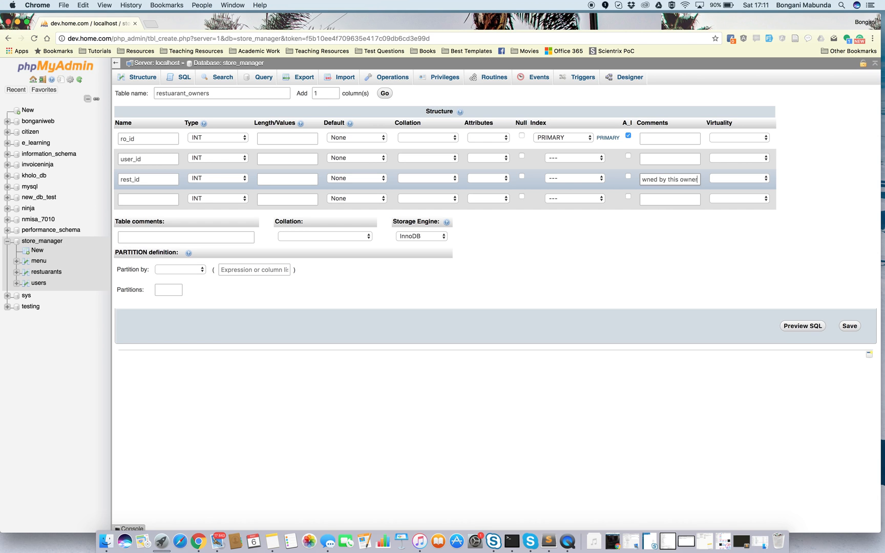
Correct the spelling of "restaurant" in the rest_id comment and reuse the word to rename the table restaurant_owners.
key(Left)
key(Left)
key(Left)
key(Left)
key(Left)
key(Left)
right_click(661, 179)
click(668, 185)
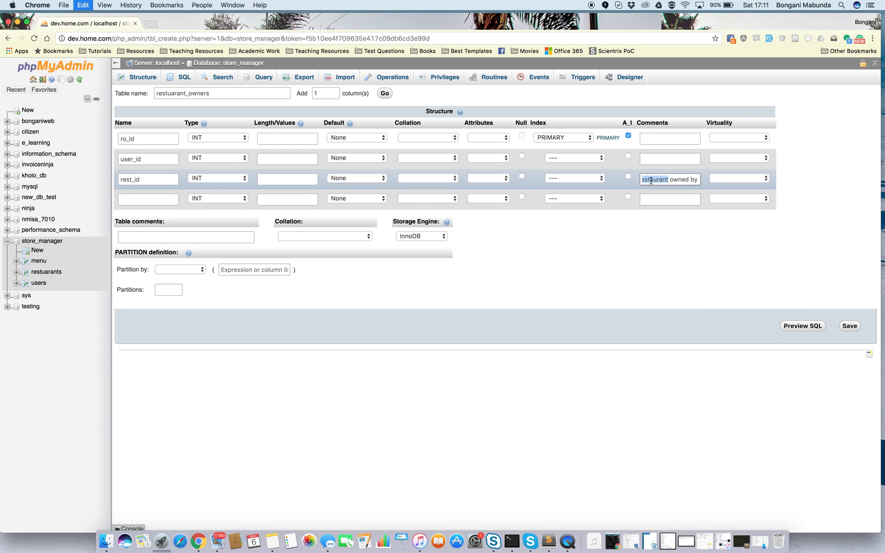
drag(186, 94, 130, 95)
text(restaurant)
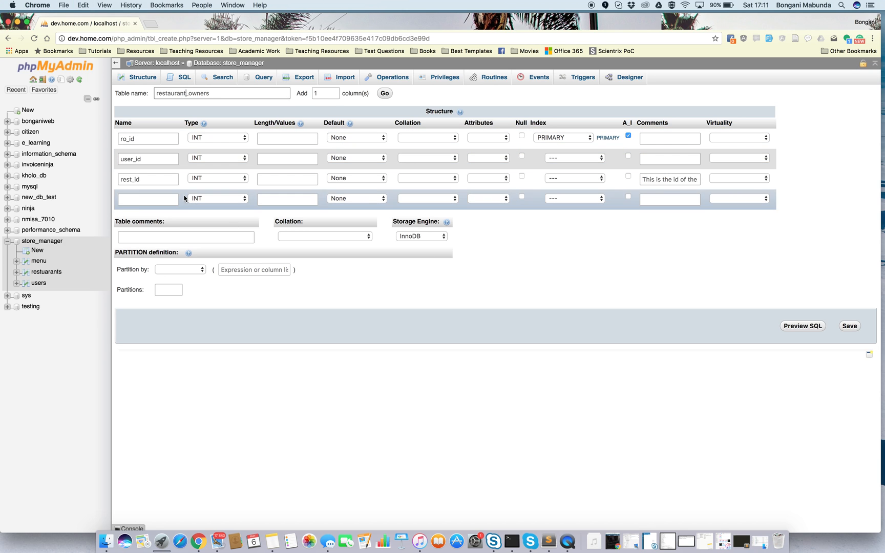
Give the user_id column the comment "This is the user that owns the restaurant".
click(658, 158)
text(This is the)
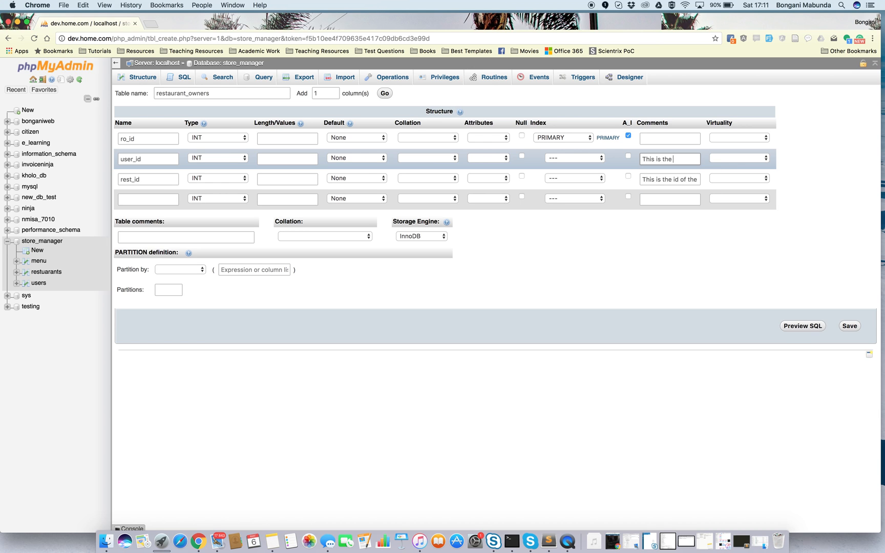
text( user that owns the restua)
key(BackSpace)
key(BackSpace)
text(aurant)
Replace the rest_id comment with "This is the restaurant owned by this user" and save the new table.
click(668, 184)
key(super+a)
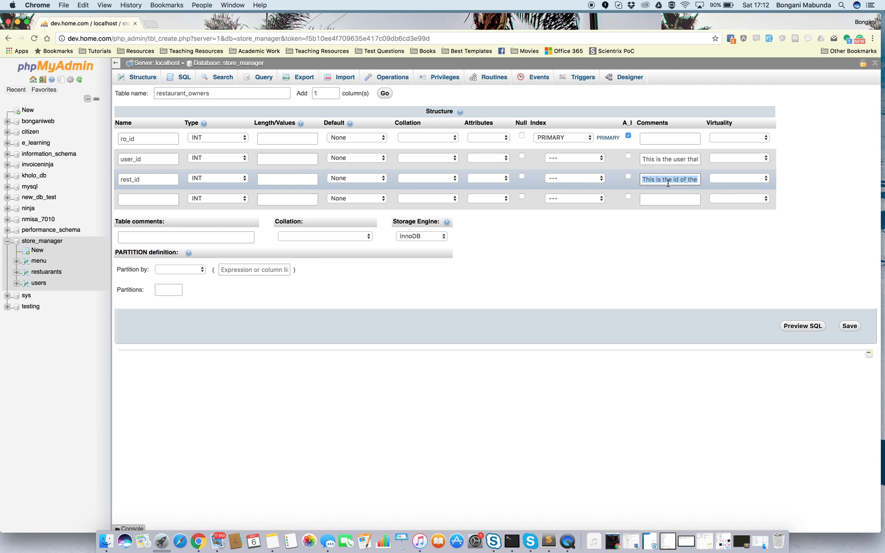
text(This si)
key(BackSpace)
key(BackSpace)
text(is the restaurant owned byt his user)
click(673, 179)
click(849, 325)
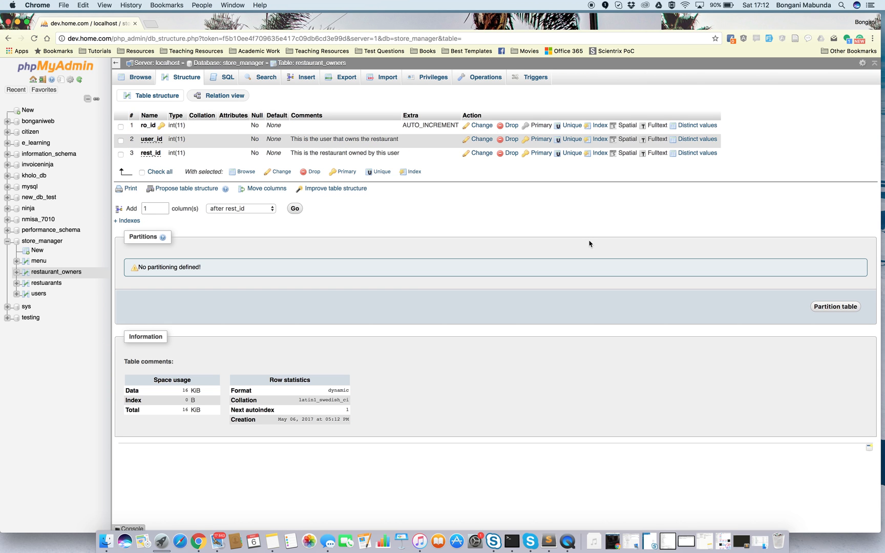